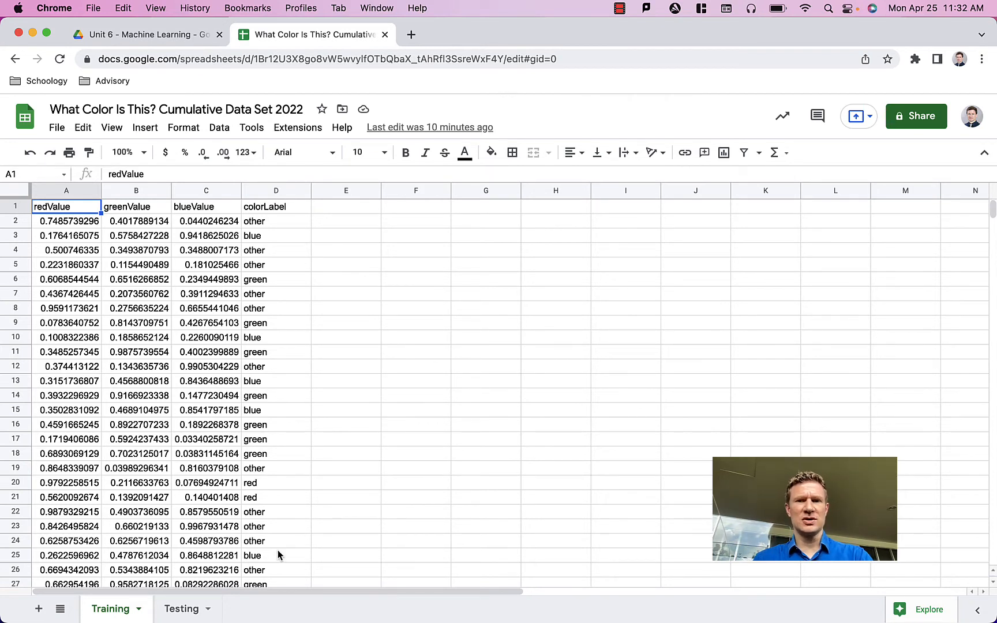
Step: Add a new sheet after Training and name it Raw Data
{"action": "left_click", "coordinate": [40, 610]}
{"action": "left_click", "coordinate": [207, 609]}
{"action": "left_click", "coordinate": [200, 432]}
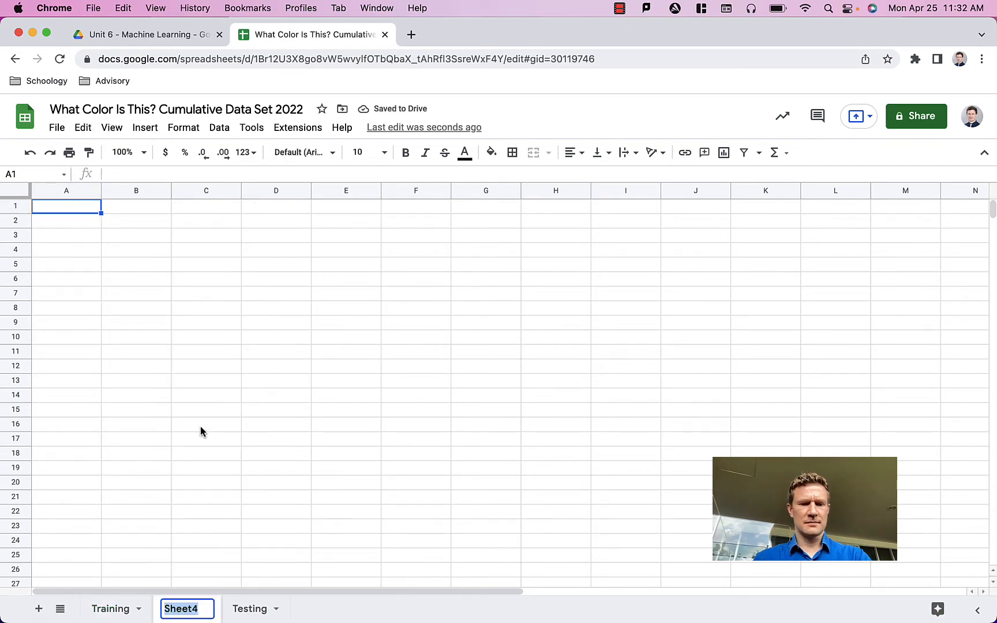
{"action": "type", "text": "Raw Data"}
{"action": "key", "text": "Return"}
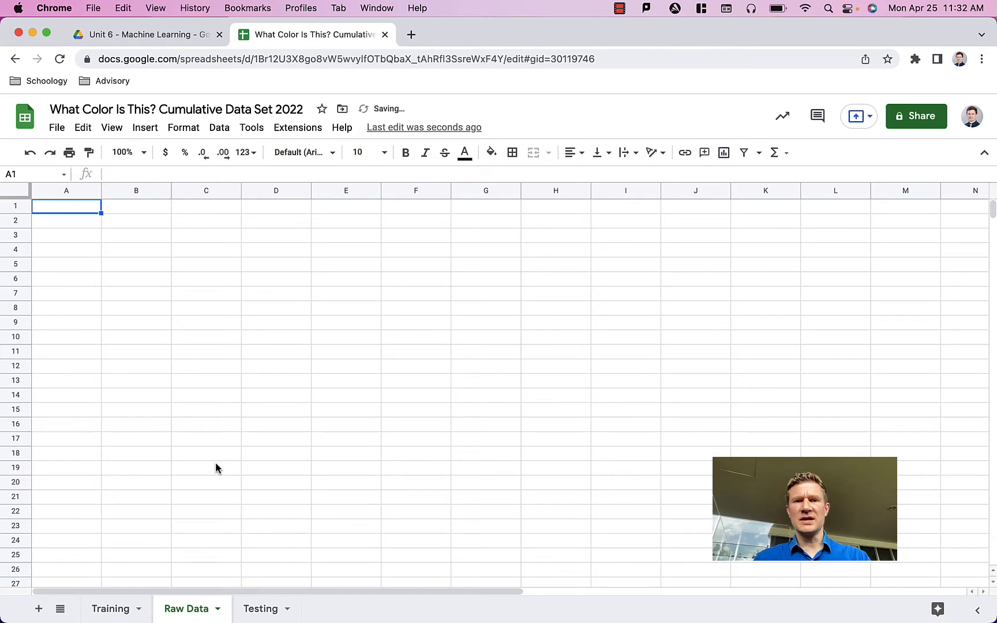
Step: Copy columns A to D from the Training sheet into the Raw Data sheet starting at A1
{"action": "left_click", "coordinate": [144, 611]}
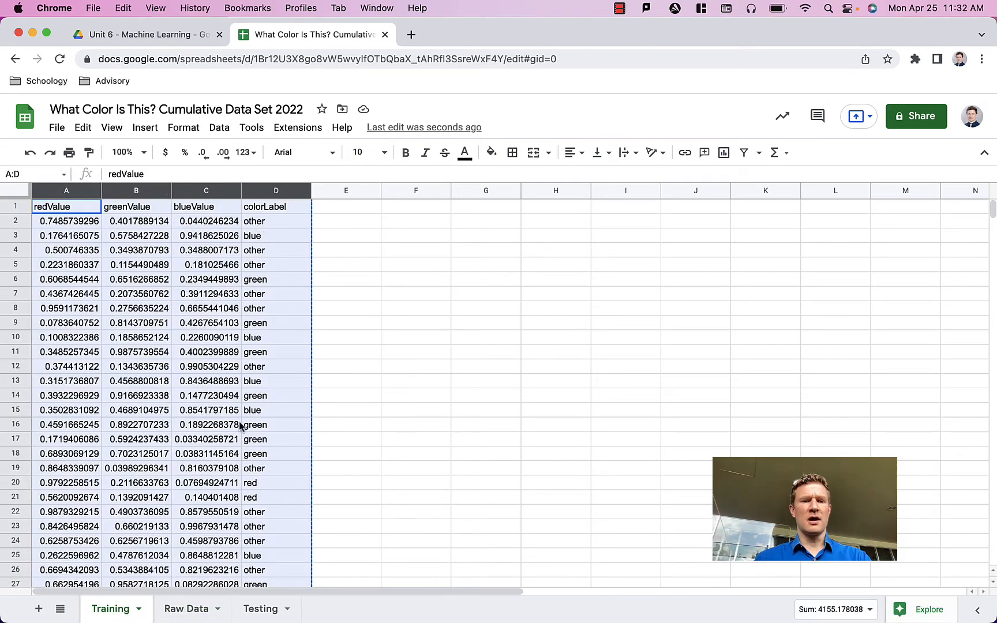
{"action": "left_click", "coordinate": [176, 612]}
{"action": "key", "text": "cmd+v"}
{"action": "left_click", "coordinate": [390, 340]}
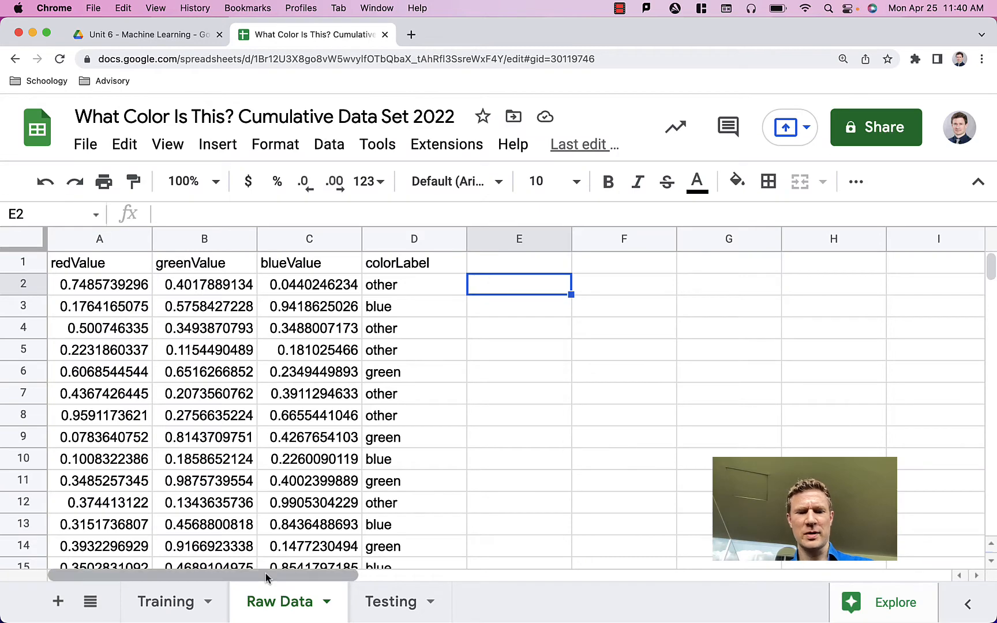
Step: Clear columns A to D on the Training sheet and copy the header row A1:D1 from Raw Data back into it
{"action": "left_click", "coordinate": [164, 603]}
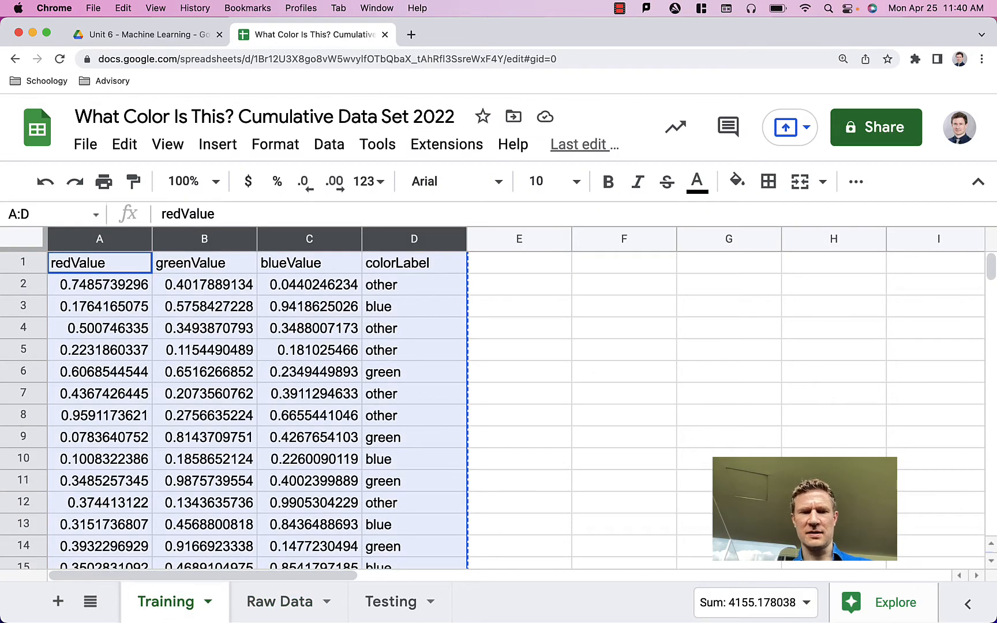
{"action": "key", "text": "Delete"}
{"action": "left_click", "coordinate": [263, 600]}
{"action": "left_click_drag", "start_coordinate": [413, 263], "coordinate": [97, 268]}
{"action": "key", "text": "super+c"}
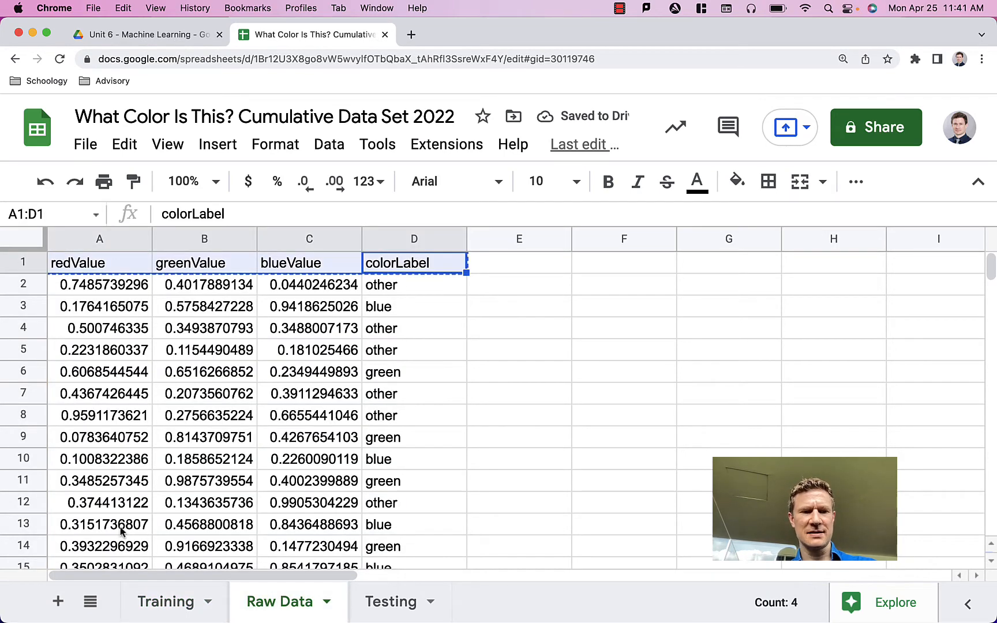
{"action": "left_click", "coordinate": [164, 601]}
{"action": "left_click", "coordinate": [106, 270]}
{"action": "key", "text": "super+v"}
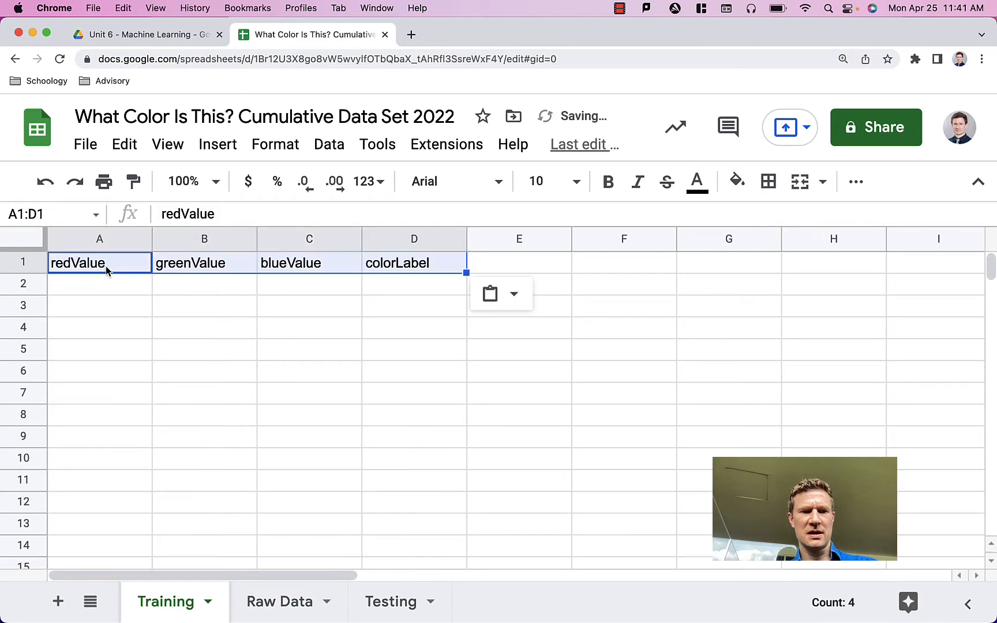
Step: In Raw Data, enter =if(rand()<0.2,"testing","training") in E2 and autofill it down column E
{"action": "left_click", "coordinate": [390, 602]}
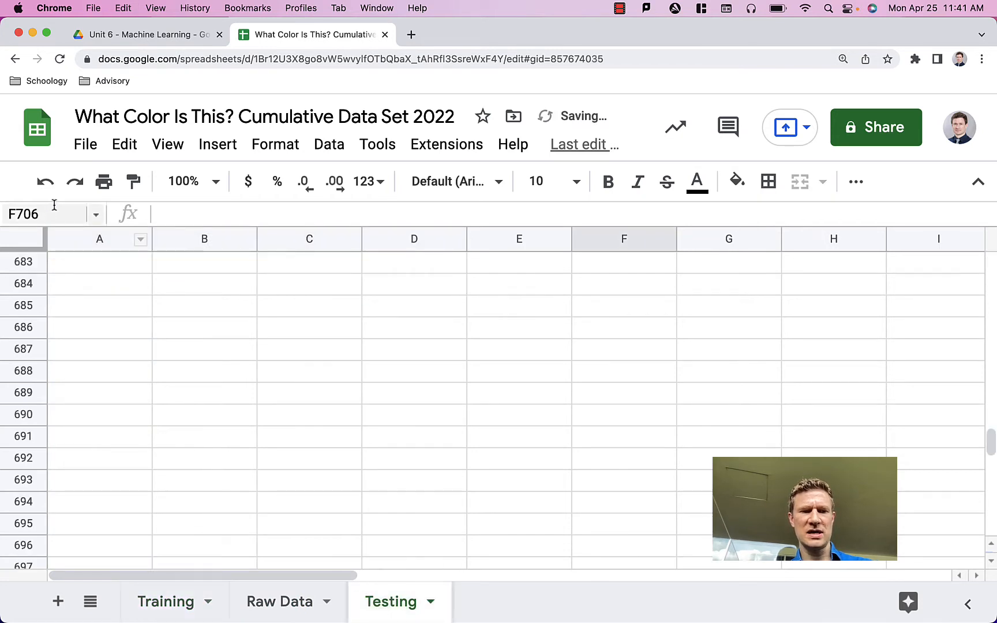
{"action": "left_click", "coordinate": [280, 602]}
{"action": "left_click", "coordinate": [496, 287]}
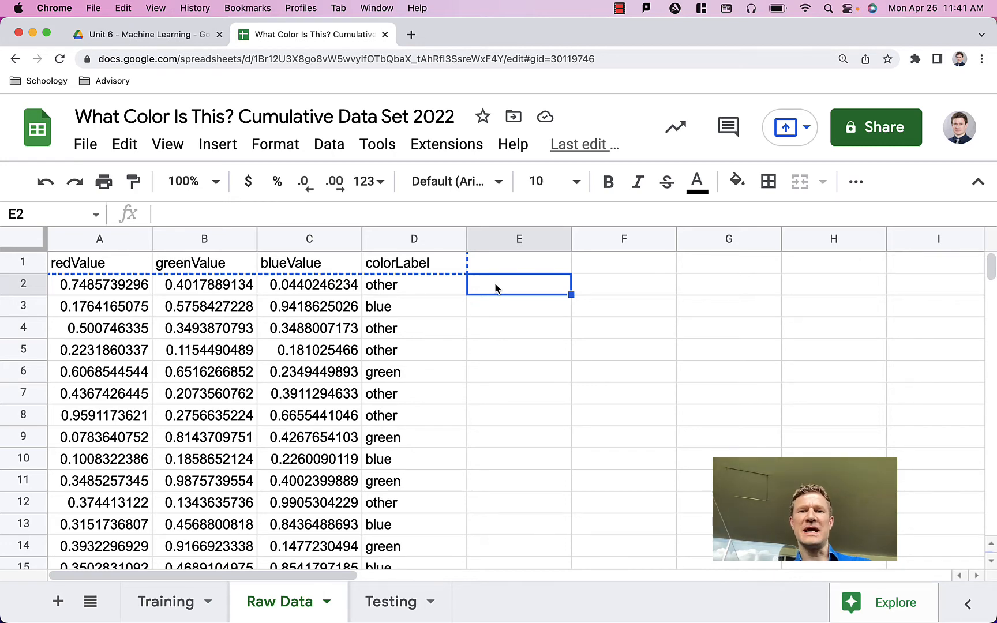
{"action": "left_click_drag", "start_coordinate": [499, 284], "coordinate": [543, 285]}
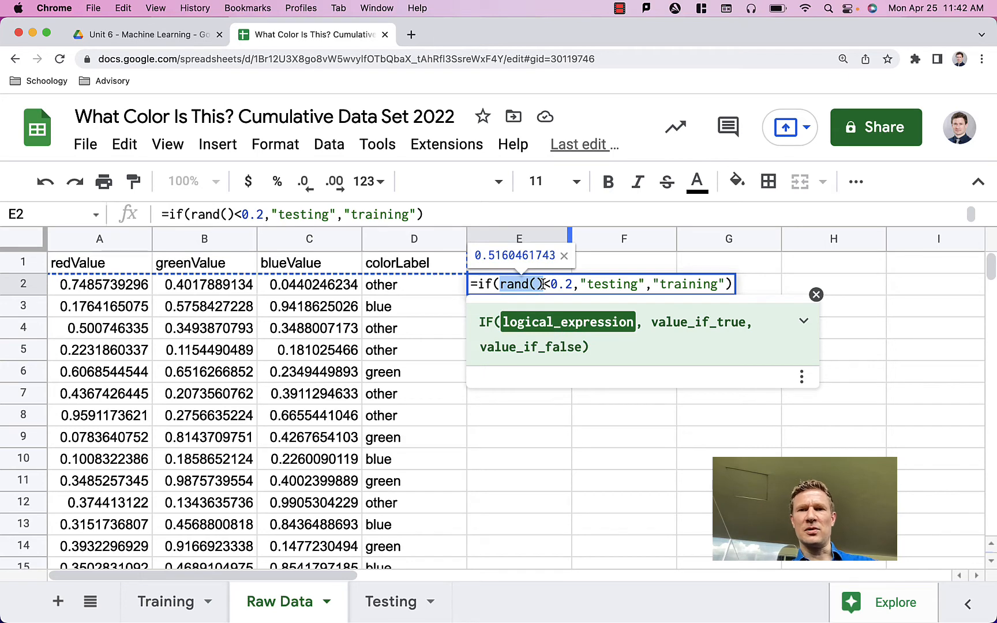
{"action": "left_click", "coordinate": [500, 285]}
{"action": "left_click_drag", "start_coordinate": [500, 284], "coordinate": [572, 285]}
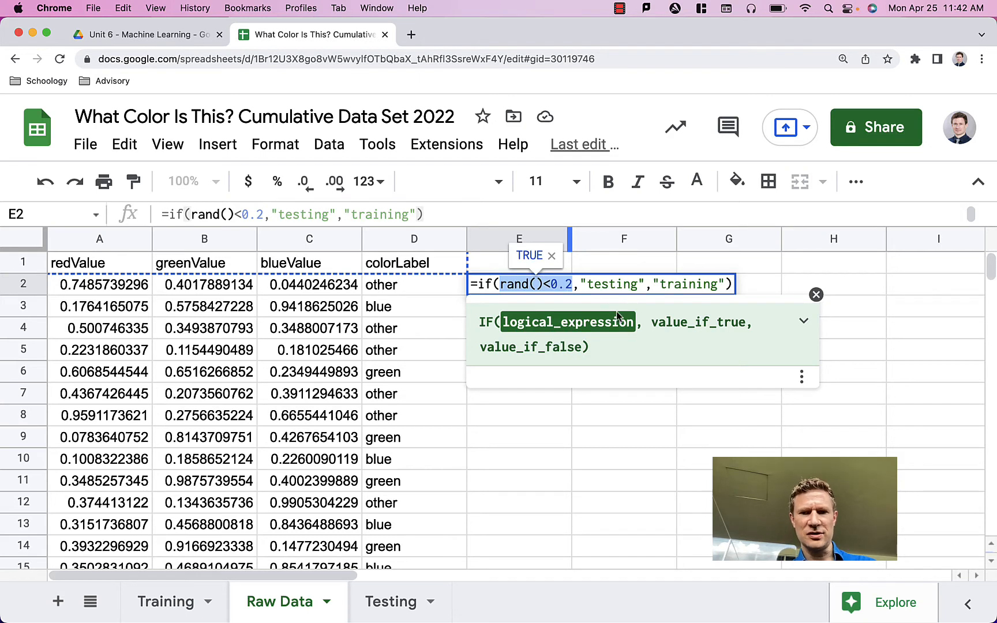
{"action": "left_click_drag", "start_coordinate": [579, 284], "coordinate": [726, 284]}
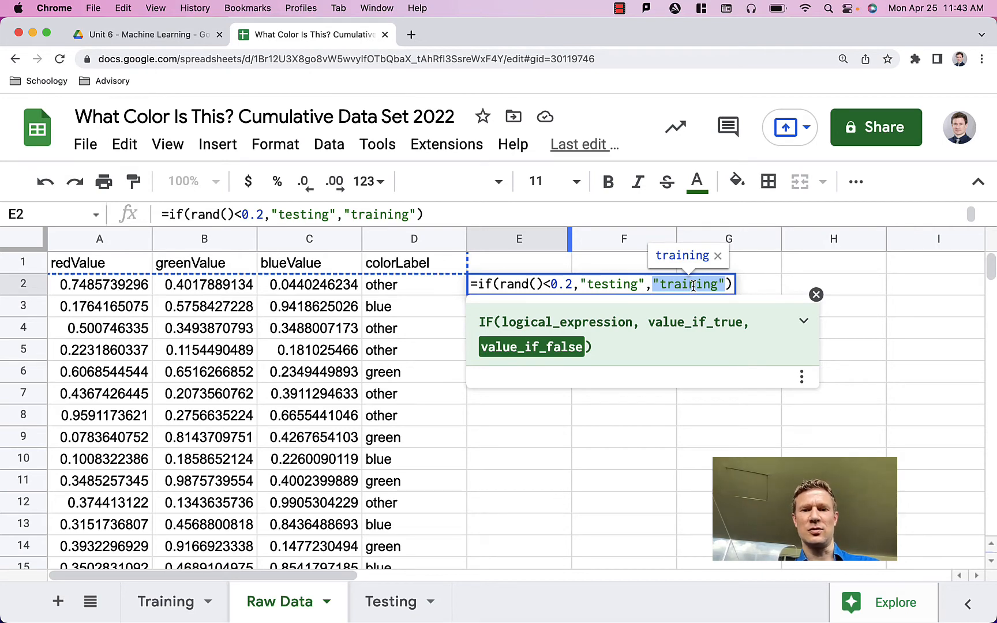
{"action": "key", "text": "Return"}
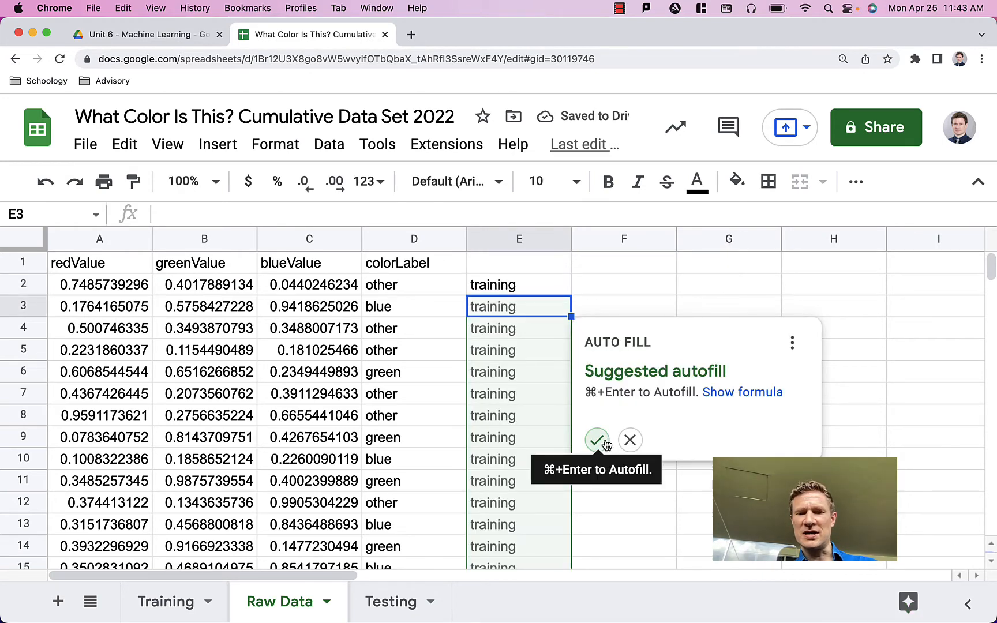
{"action": "left_click", "coordinate": [600, 443]}
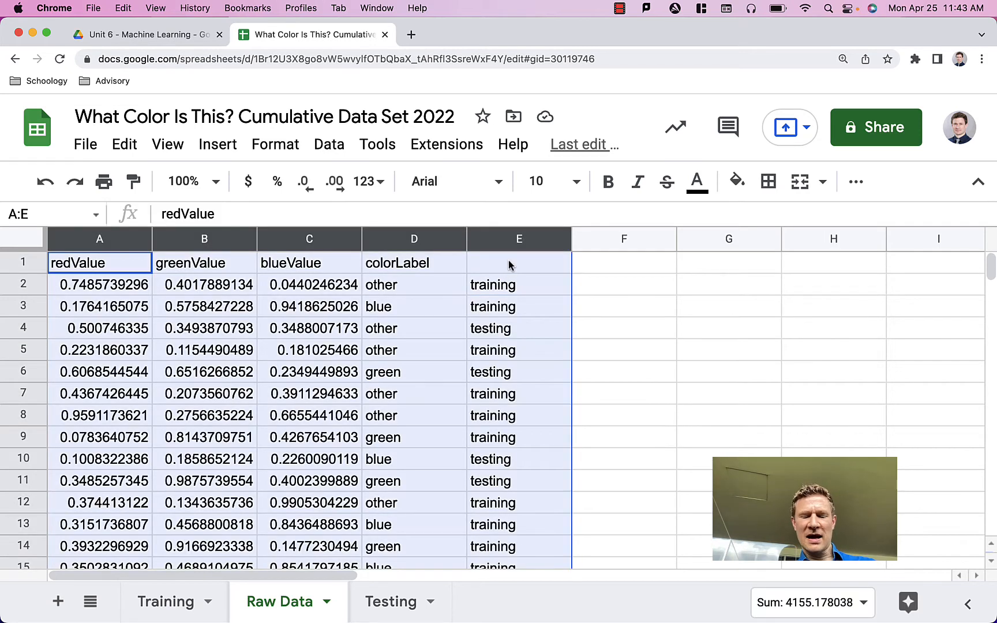
Step: Copy columns A to E of Raw Data and paste them as values only starting at G1
{"action": "key", "text": "ctrl+c"}
{"action": "left_click", "coordinate": [611, 260]}
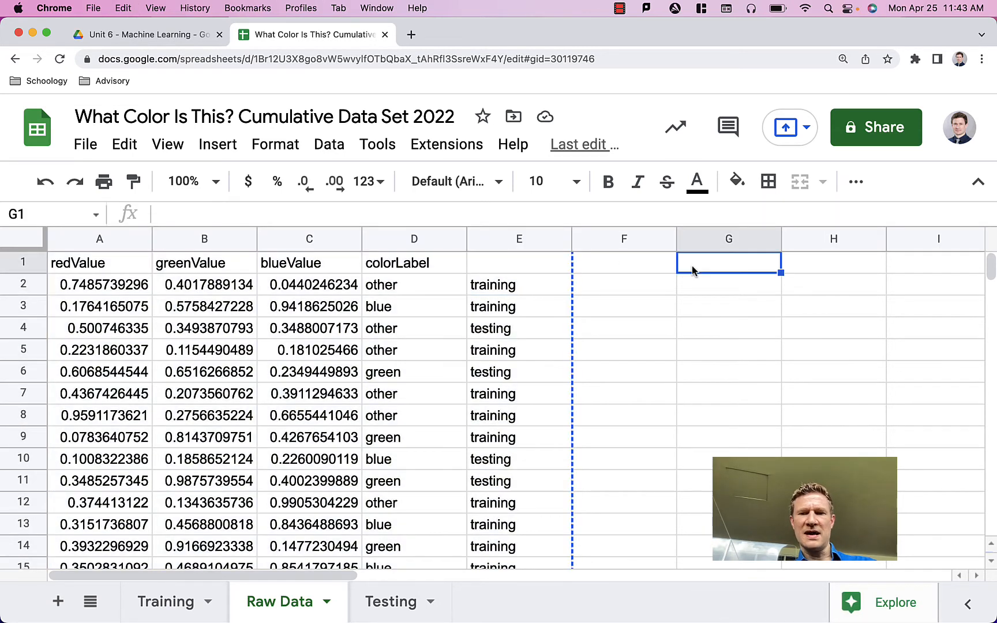
{"action": "scroll", "coordinate": [682, 345], "scroll_direction": "right", "scroll_amount": 2}
{"action": "scroll", "coordinate": [681, 344], "scroll_direction": "right", "scroll_amount": 5}
{"action": "scroll", "coordinate": [681, 344], "scroll_direction": "left", "scroll_amount": 4}
{"action": "left_click", "coordinate": [124, 145]}
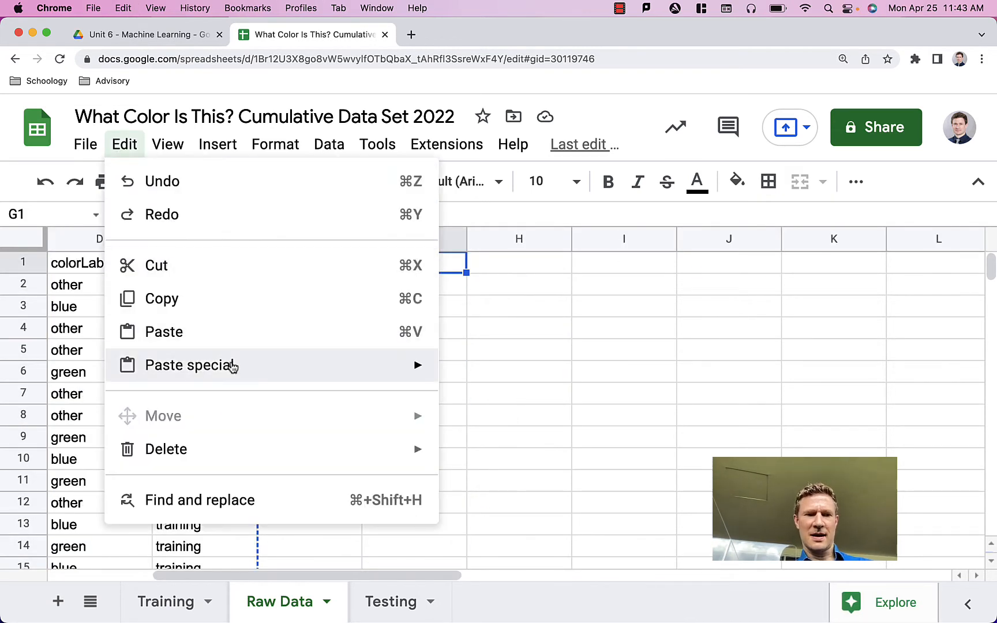
{"action": "mouse_move", "coordinate": [248, 367]}
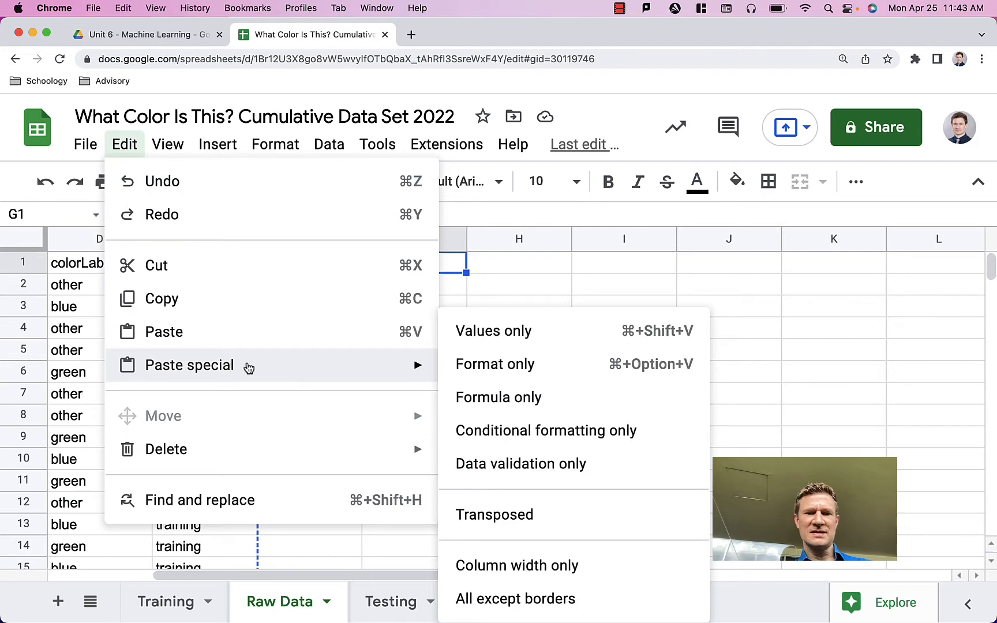
{"action": "left_click", "coordinate": [528, 335]}
Step: Copy the values-only columns G to K over columns A to E, replacing the random formulas with fixed labels
{"action": "left_click_drag", "start_coordinate": [414, 238], "coordinate": [829, 239]}
{"action": "key", "text": "cmd+c"}
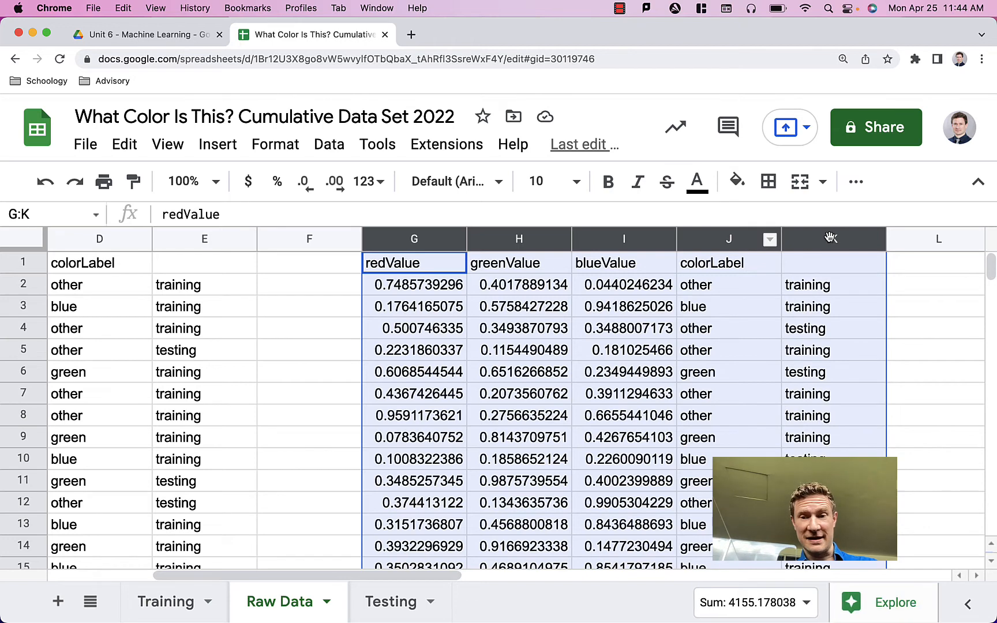
{"action": "scroll", "coordinate": [108, 265], "scroll_direction": "left", "scroll_amount": 3}
{"action": "left_click", "coordinate": [108, 265]}
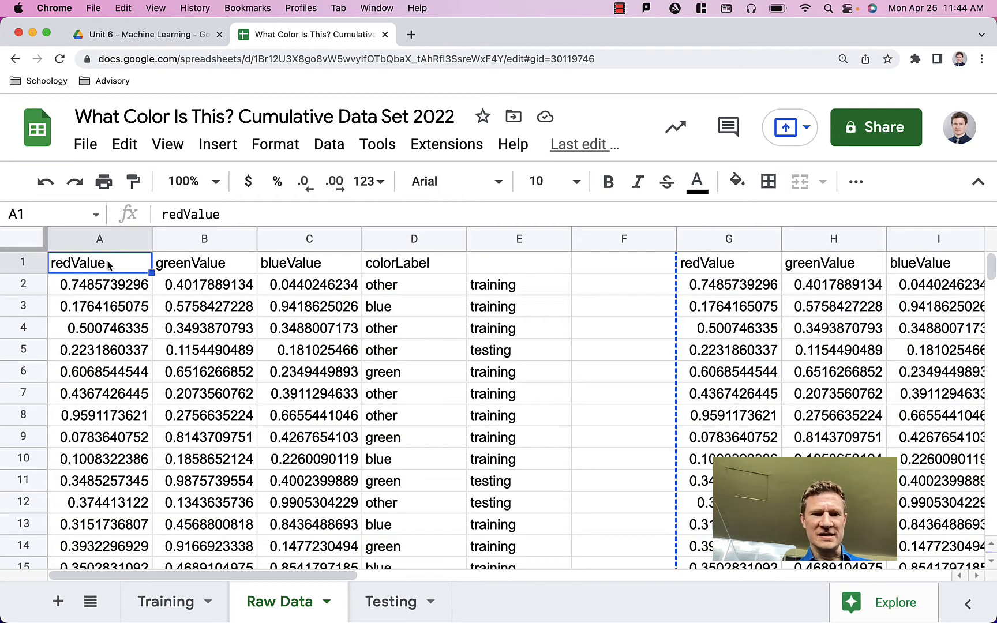
{"action": "key", "text": "cmd+v"}
{"action": "left_click", "coordinate": [495, 356]}
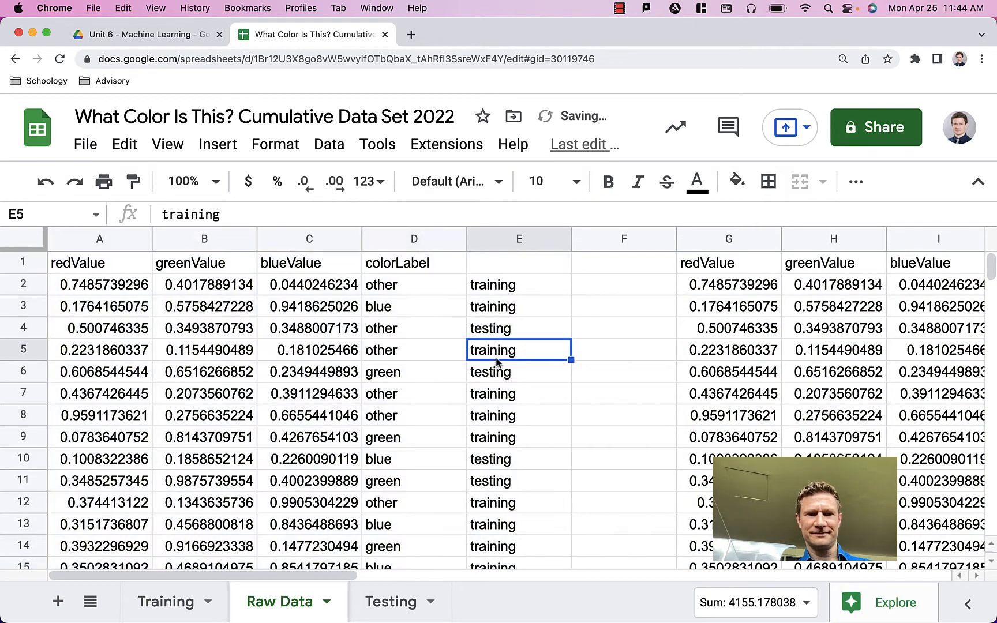
{"action": "left_click", "coordinate": [500, 314]}
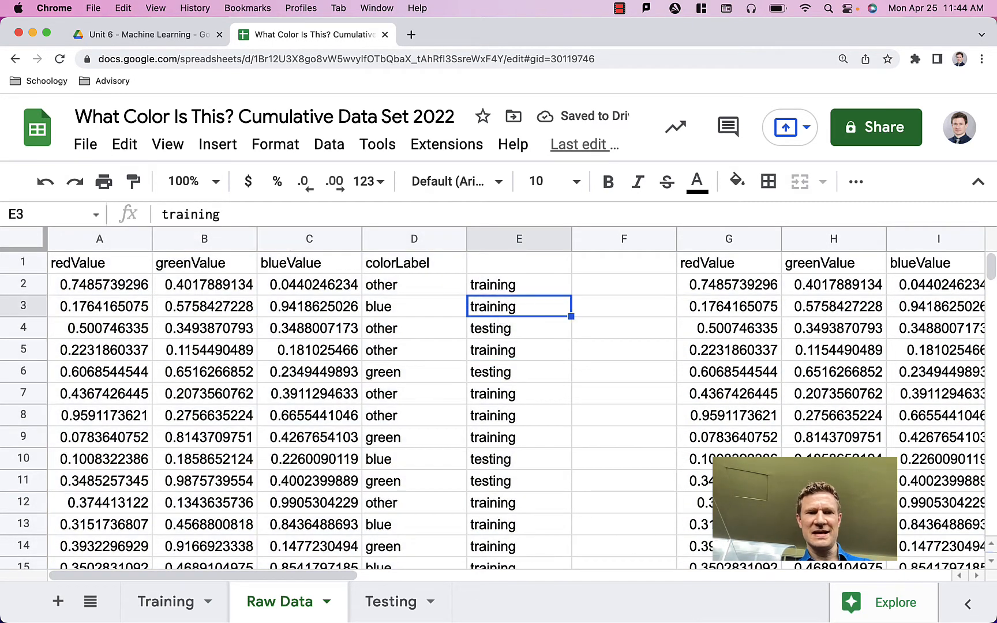
Step: Clear the duplicate data in columns G to K of Raw Data
{"action": "left_click", "coordinate": [720, 238]}
{"action": "left_click_drag", "start_coordinate": [834, 229], "coordinate": [993, 231]}
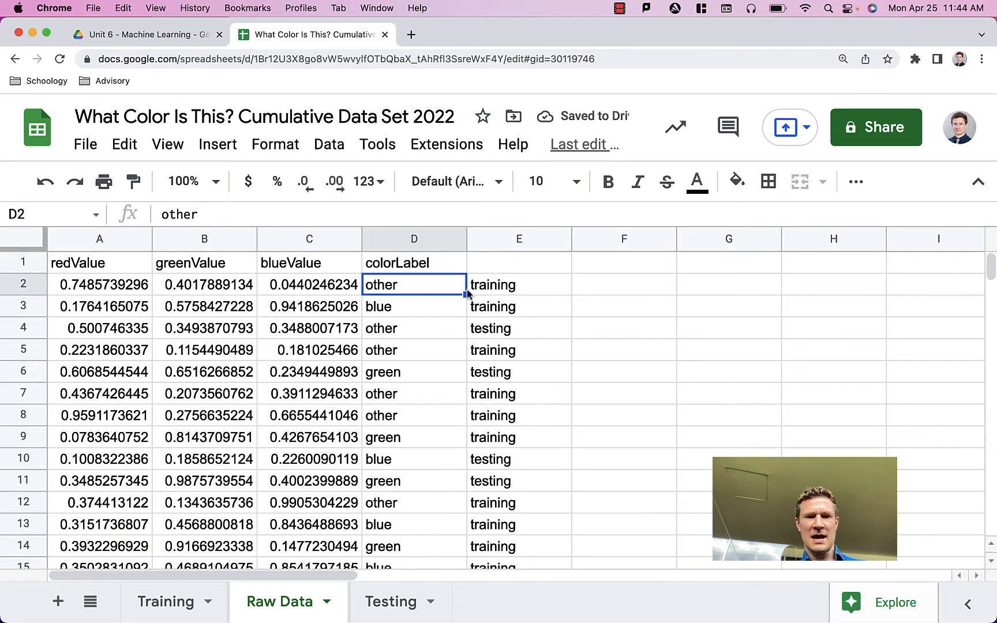
{"action": "left_click", "coordinate": [517, 287]}
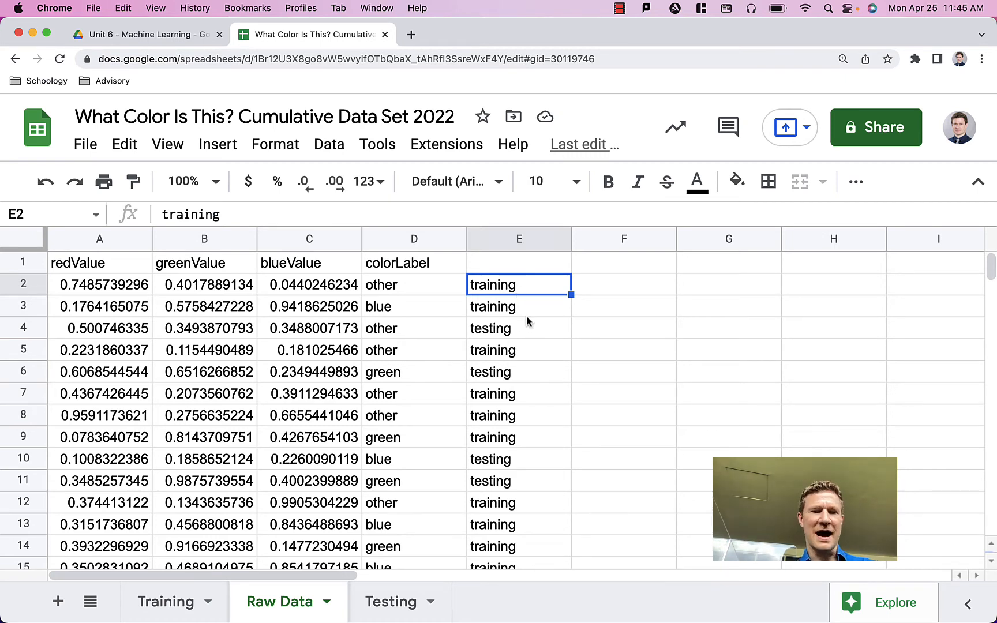
Step: Create a new filter view covering columns A to E of Raw Data
{"action": "left_click_drag", "start_coordinate": [100, 239], "coordinate": [519, 239]}
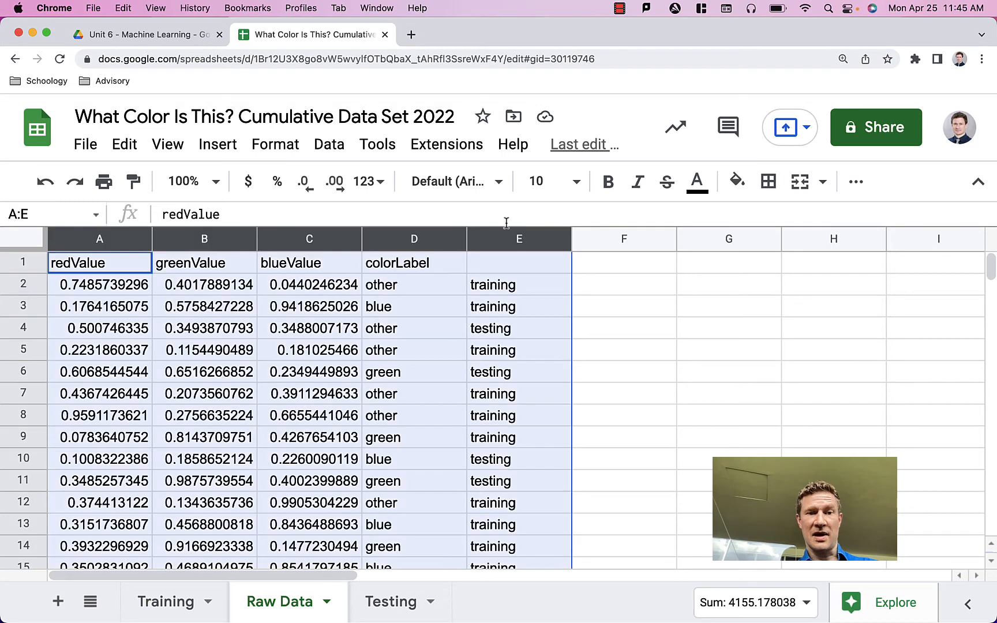
{"action": "left_click", "coordinate": [312, 148]}
{"action": "mouse_move", "coordinate": [451, 301]}
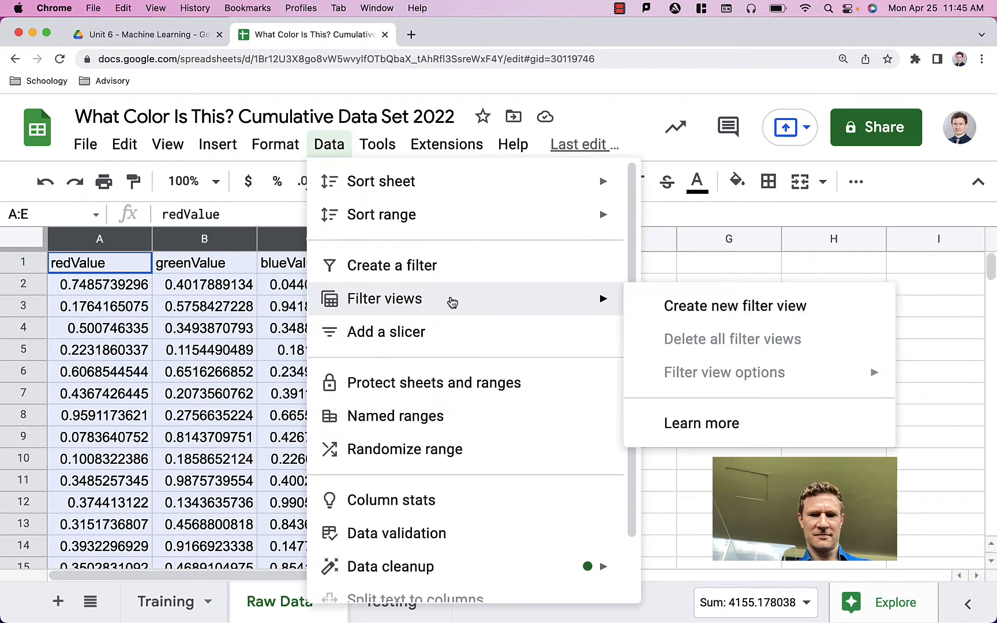
{"action": "left_click", "coordinate": [672, 311]}
Step: Filter column E by values so that only the training rows are shown
{"action": "left_click", "coordinate": [561, 304]}
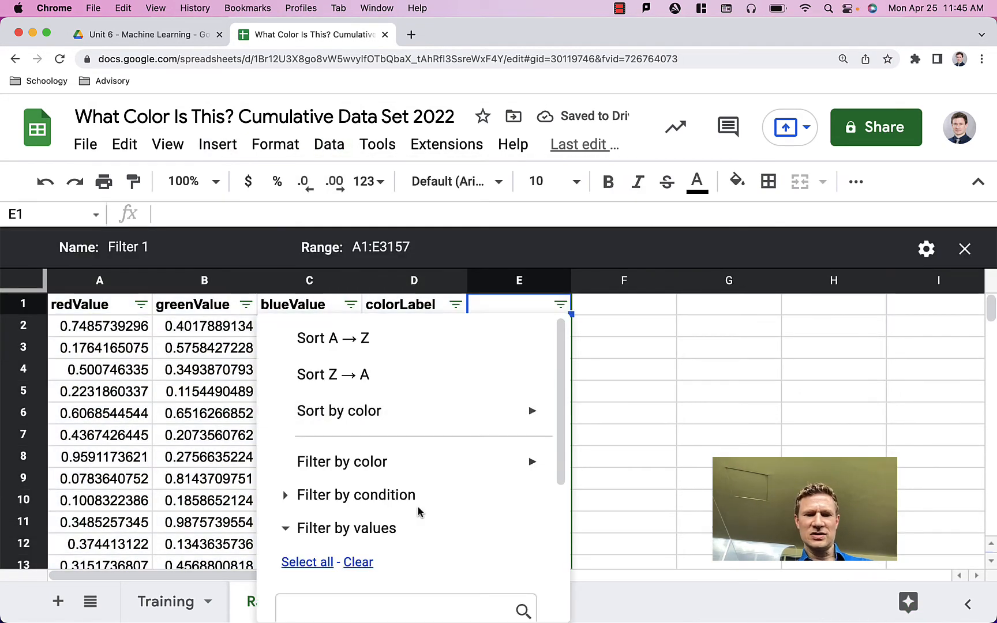
{"action": "scroll", "coordinate": [358, 433], "scroll_direction": "down", "scroll_amount": 3}
{"action": "left_click", "coordinate": [360, 408]}
{"action": "left_click", "coordinate": [319, 563]}
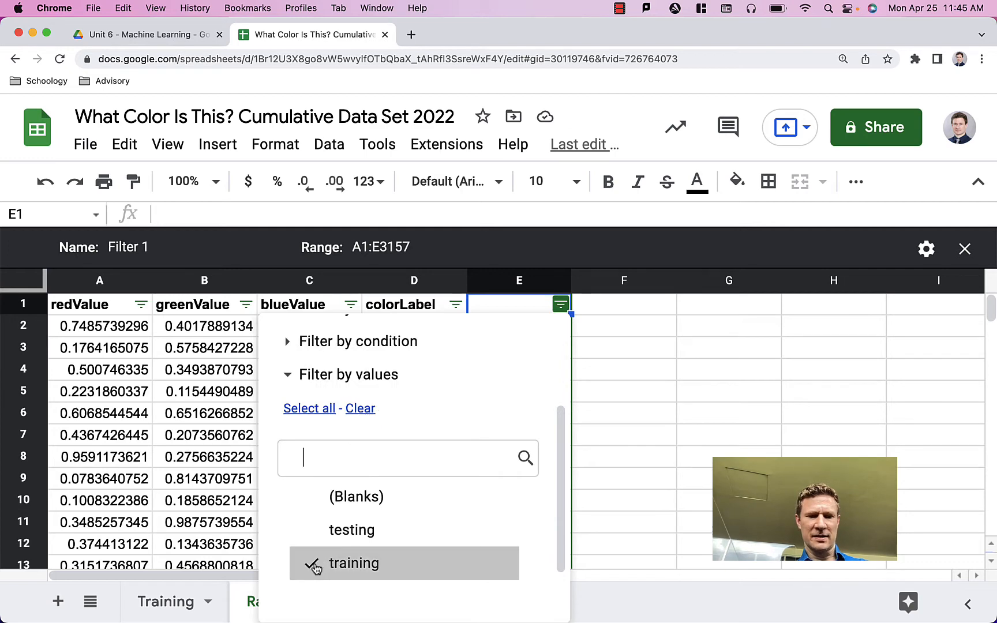
{"action": "scroll", "coordinate": [463, 584], "scroll_direction": "down", "scroll_amount": 2}
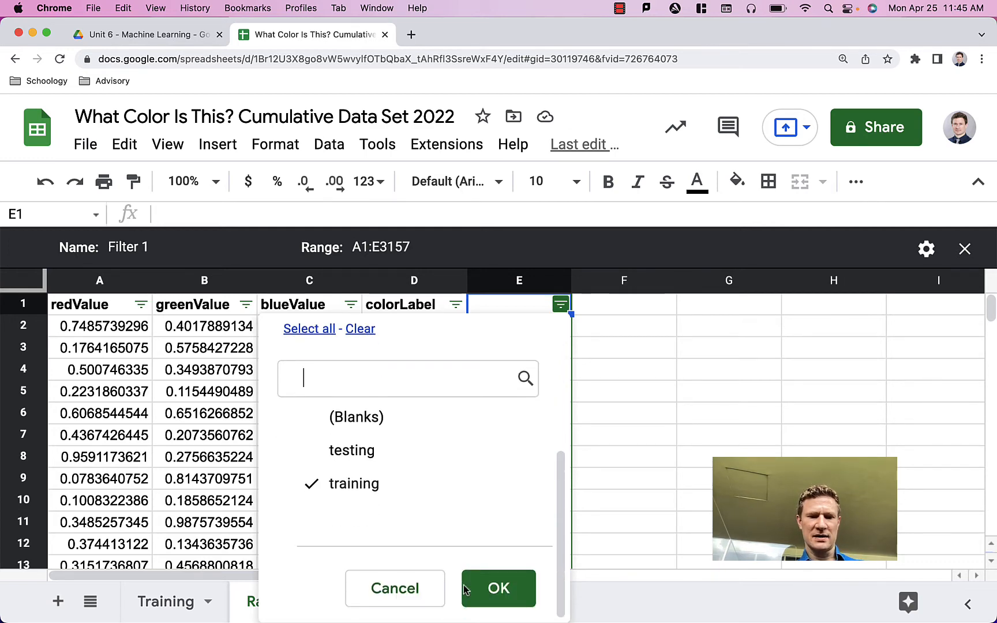
{"action": "left_click", "coordinate": [493, 590]}
{"action": "scroll", "coordinate": [498, 459], "scroll_direction": "down", "scroll_amount": 10}
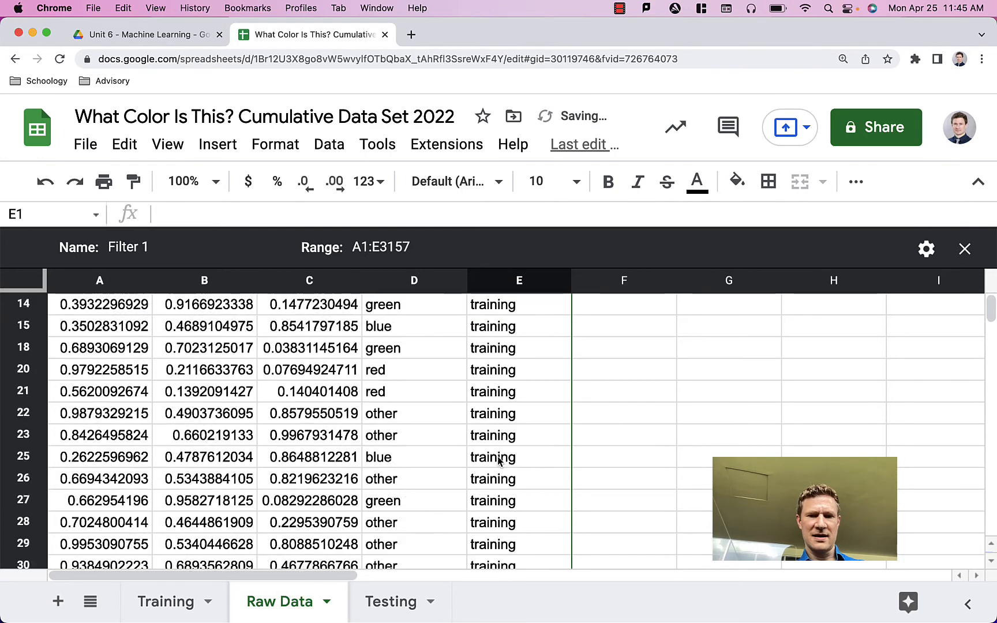
{"action": "scroll", "coordinate": [498, 458], "scroll_direction": "up", "scroll_amount": 10}
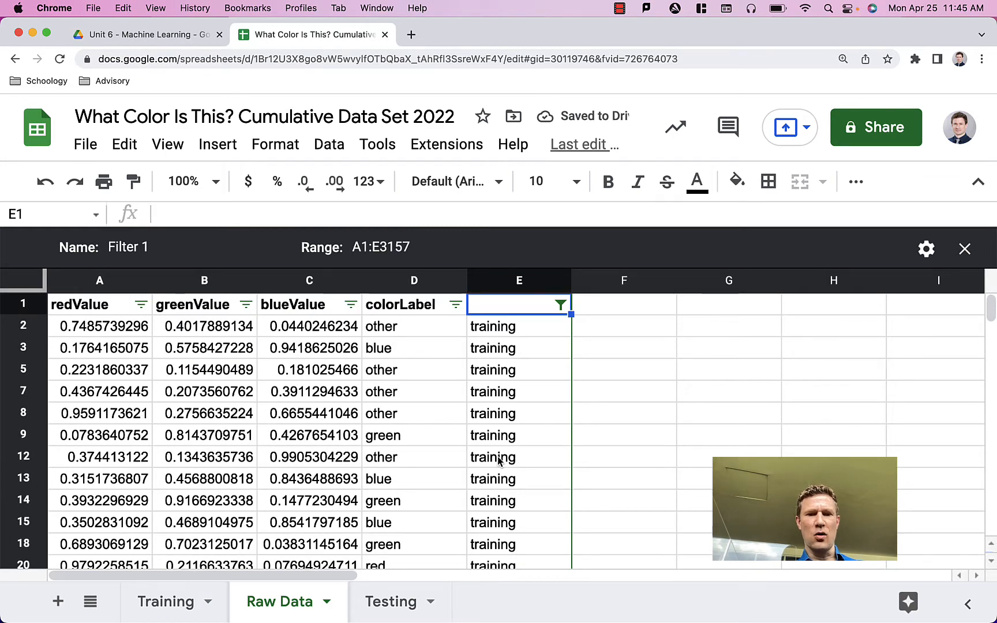
Step: Copy all the filtered training rows from Raw Data, paste them into the Training sheet at A1, and check the pasted rows
{"action": "left_click", "coordinate": [619, 450]}
{"action": "key", "text": "super+a"}
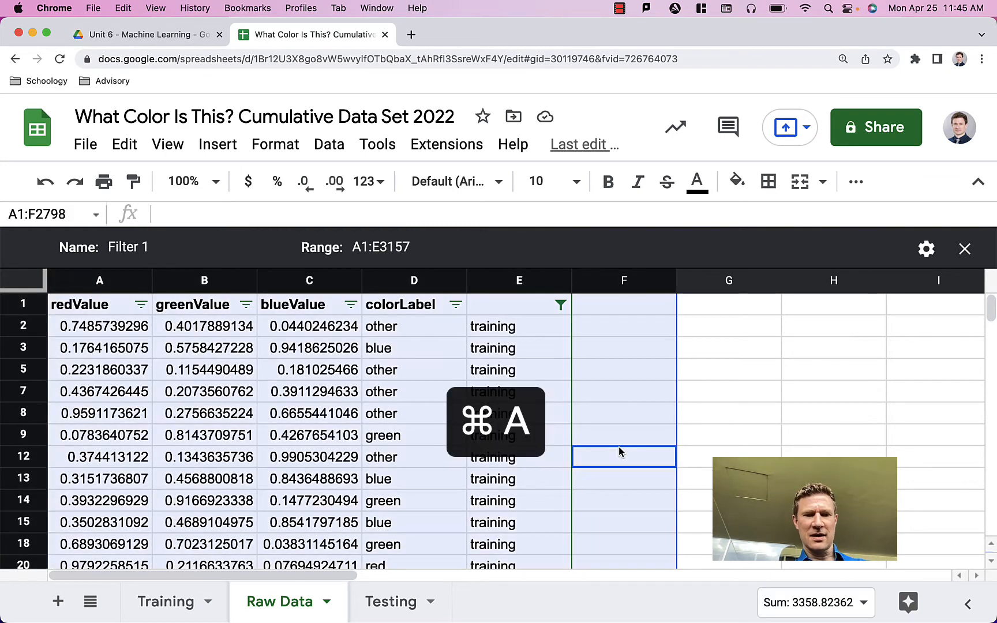
{"action": "left_click", "coordinate": [166, 601]}
{"action": "key", "text": "super+a"}
{"action": "left_click", "coordinate": [89, 263]}
{"action": "key", "text": "super+v"}
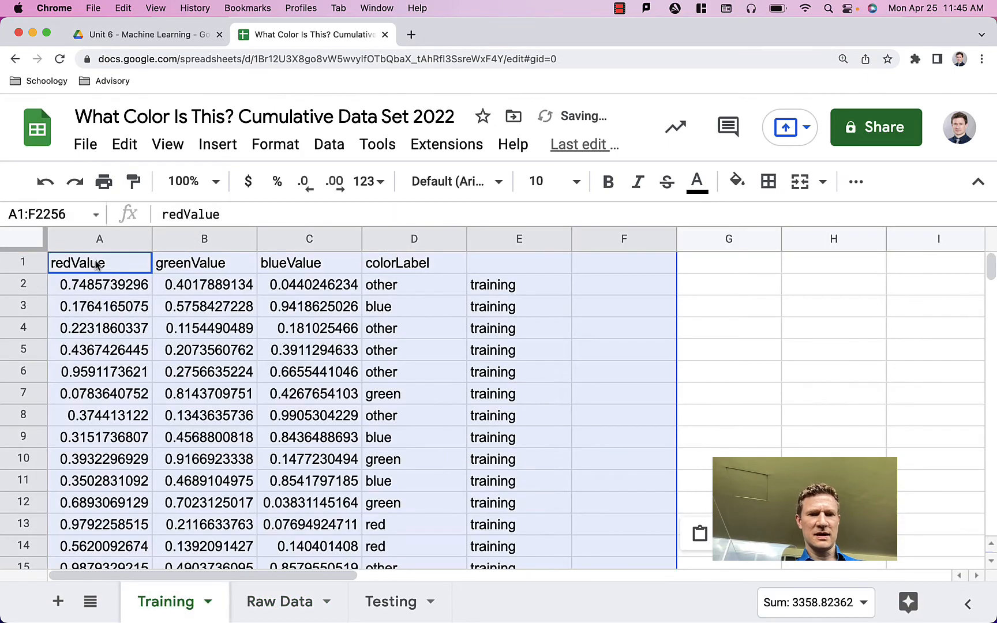
{"action": "left_click", "coordinate": [523, 461]}
{"action": "scroll", "coordinate": [522, 458], "scroll_direction": "down", "scroll_amount": 20}
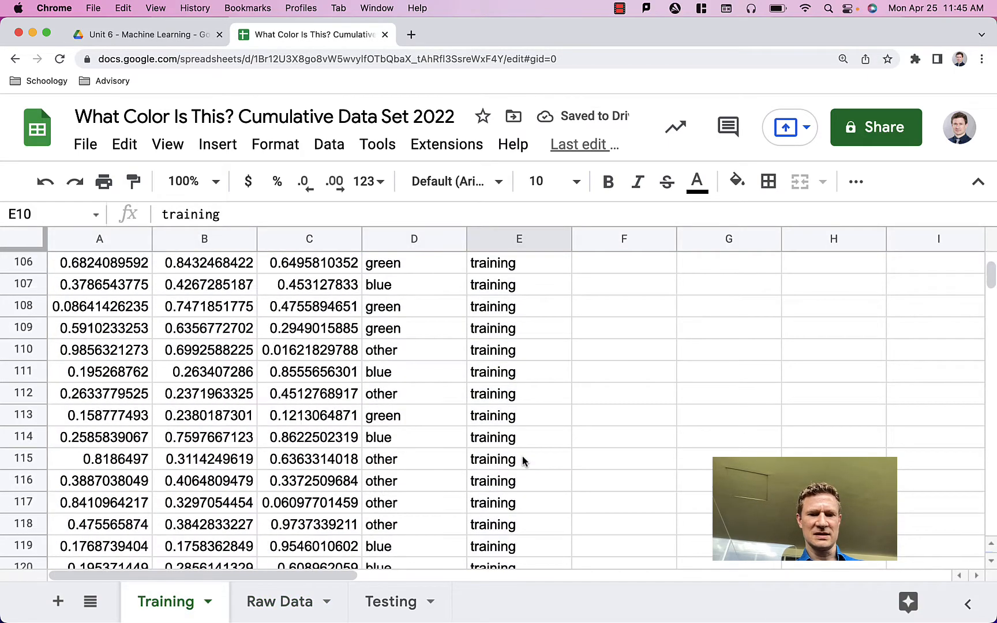
{"action": "scroll", "coordinate": [522, 459], "scroll_direction": "down", "scroll_amount": 20}
{"action": "scroll", "coordinate": [522, 459], "scroll_direction": "up", "scroll_amount": 20}
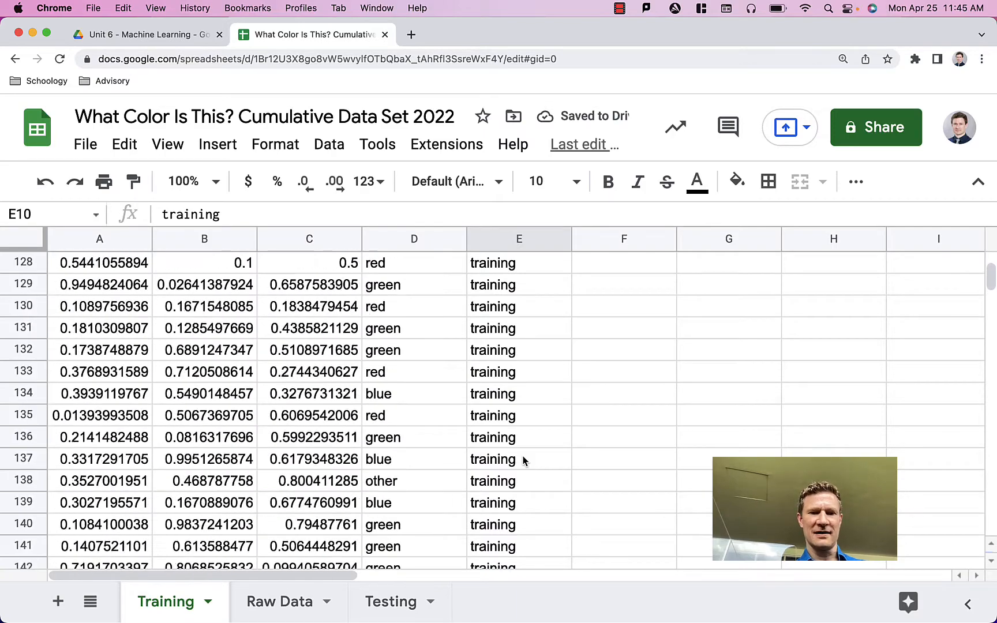
Step: Change the column E filter on Raw Data so that only the testing rows are shown
{"action": "left_click", "coordinate": [283, 601]}
{"action": "left_click", "coordinate": [560, 304]}
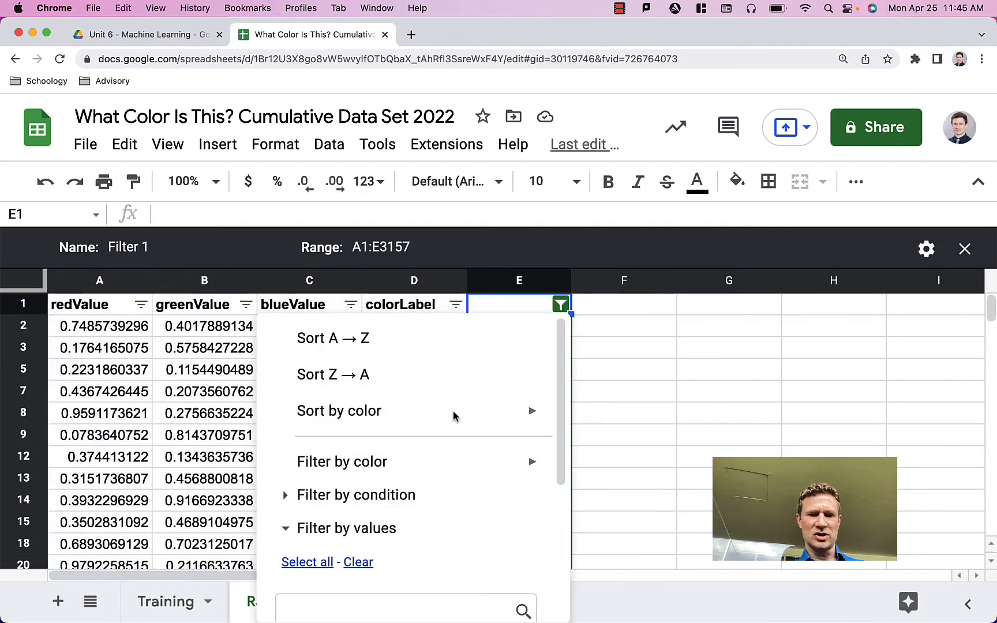
{"action": "scroll", "coordinate": [397, 573], "scroll_direction": "down", "scroll_amount": 4}
{"action": "left_click", "coordinate": [307, 452]}
{"action": "left_click", "coordinate": [307, 517]}
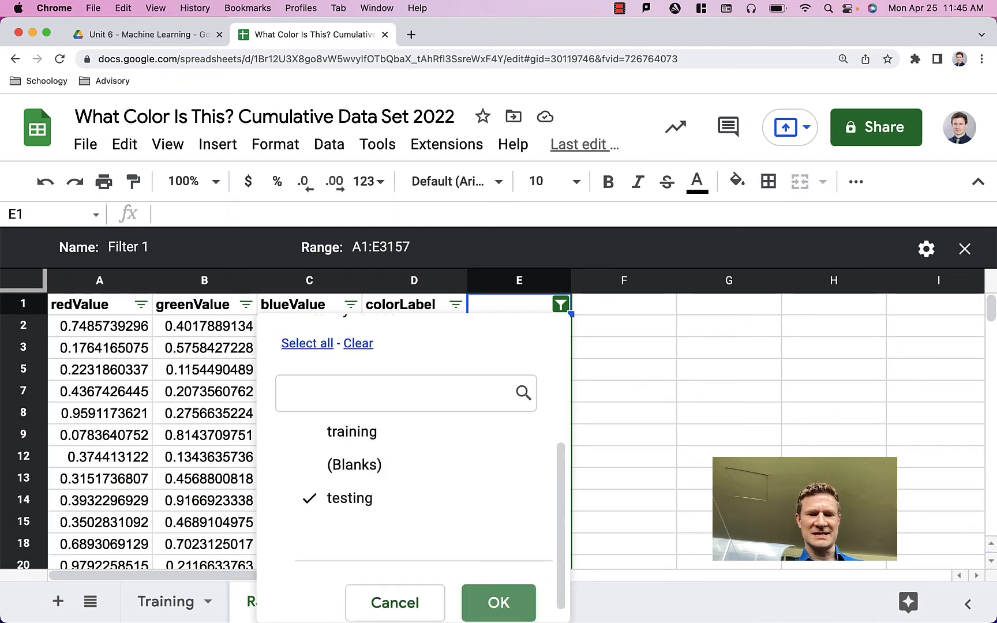
{"action": "left_click", "coordinate": [510, 613]}
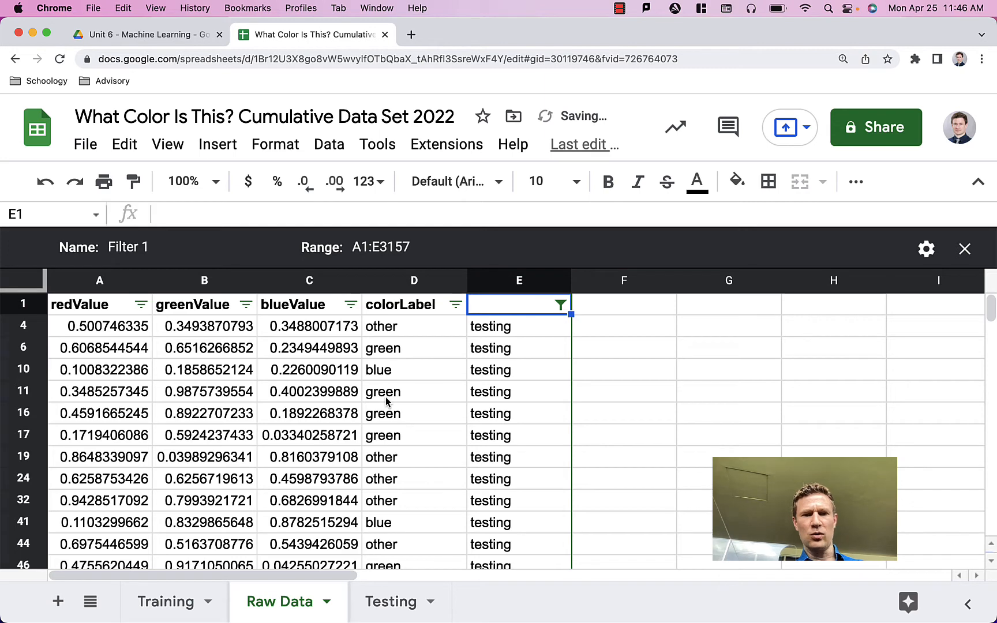
Step: Copy all the filtered testing rows from Raw Data, paste them into the Testing sheet at A1, and check the pasted rows
{"action": "key", "text": "super+a"}
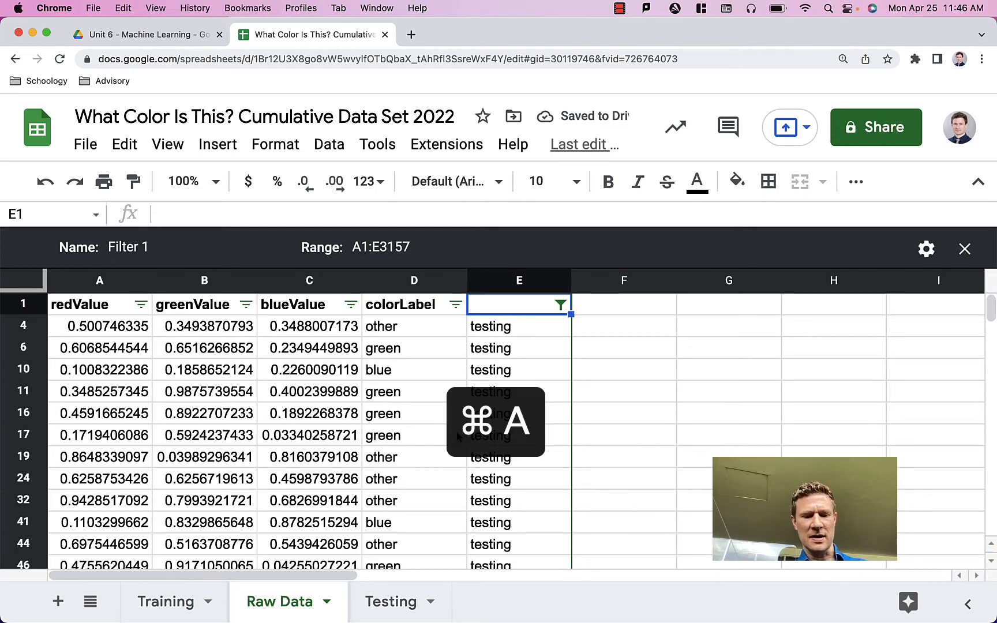
{"action": "key", "text": "super+c"}
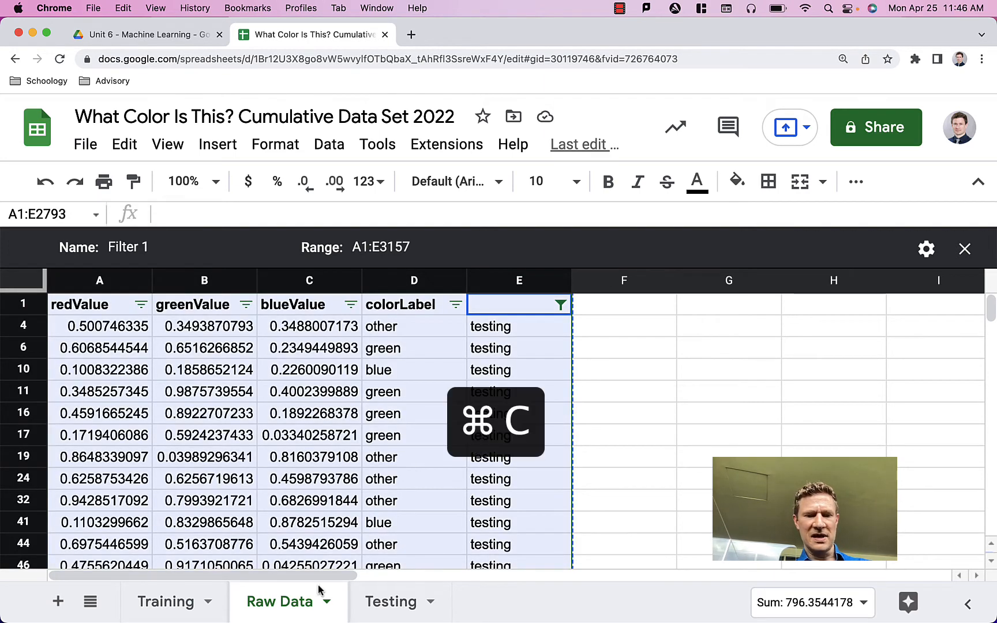
{"action": "left_click", "coordinate": [397, 605]}
{"action": "left_click", "coordinate": [102, 266]}
{"action": "key", "text": "super+v"}
{"action": "left_click", "coordinate": [522, 351]}
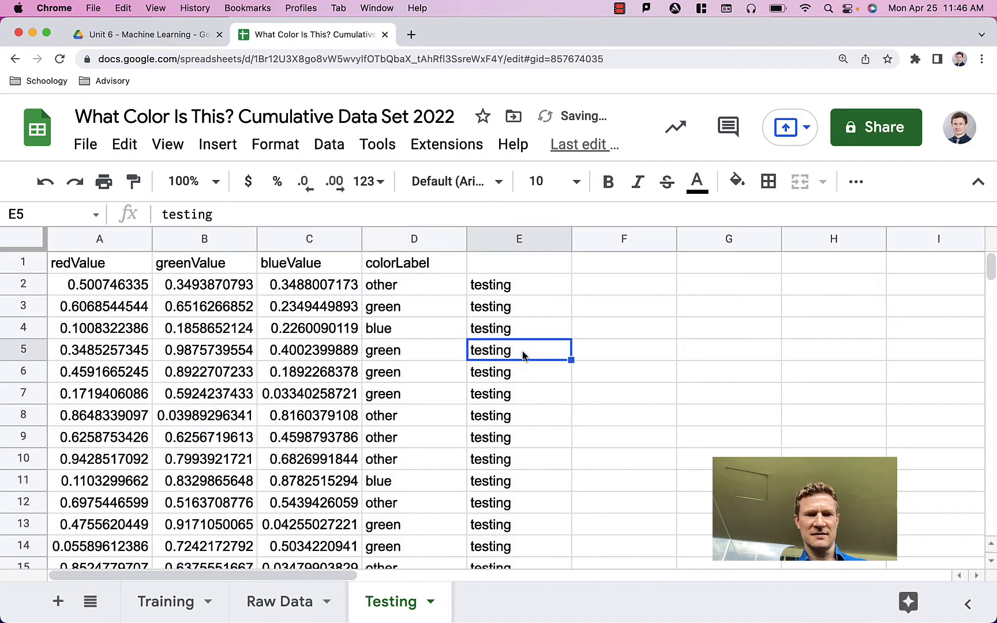
{"action": "scroll", "coordinate": [485, 456], "scroll_direction": "down", "scroll_amount": 10}
{"action": "scroll", "coordinate": [485, 459], "scroll_direction": "up", "scroll_amount": 10}
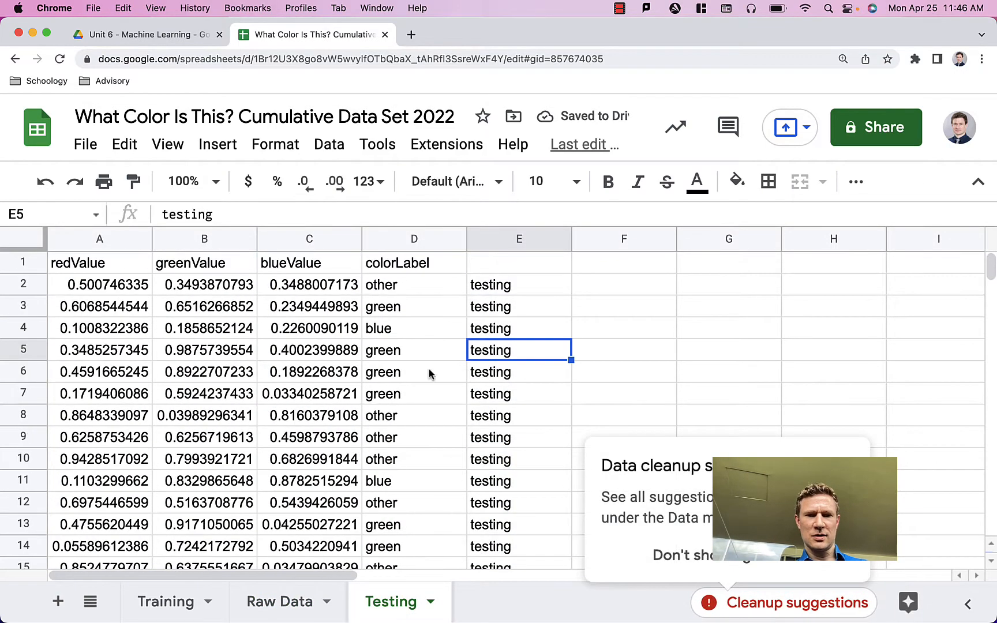
Step: Download the Training sheet as a comma-separated values (.csv) file
{"action": "left_click", "coordinate": [166, 602]}
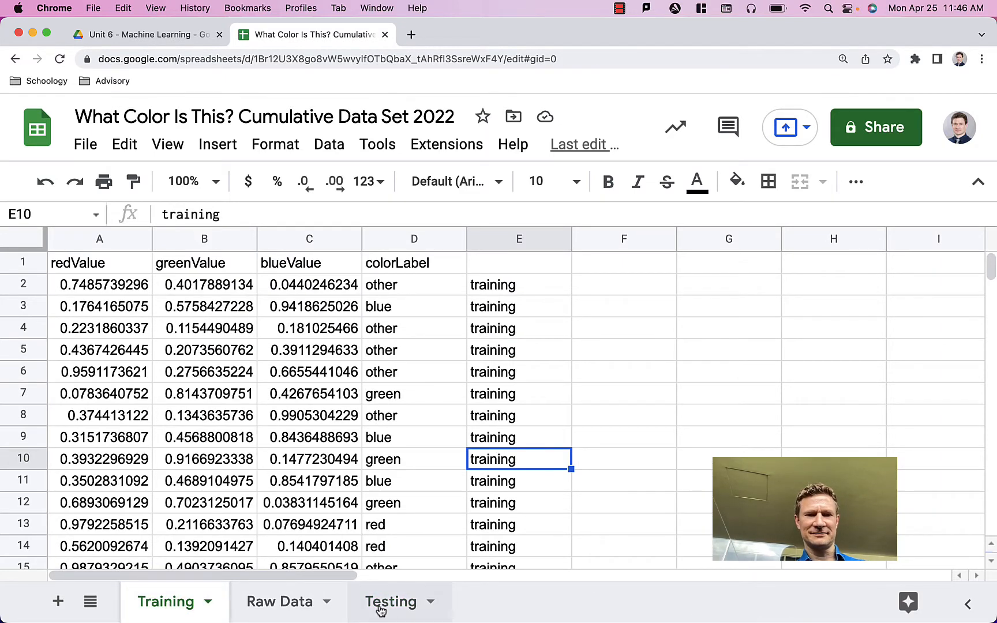
{"action": "left_click", "coordinate": [599, 353]}
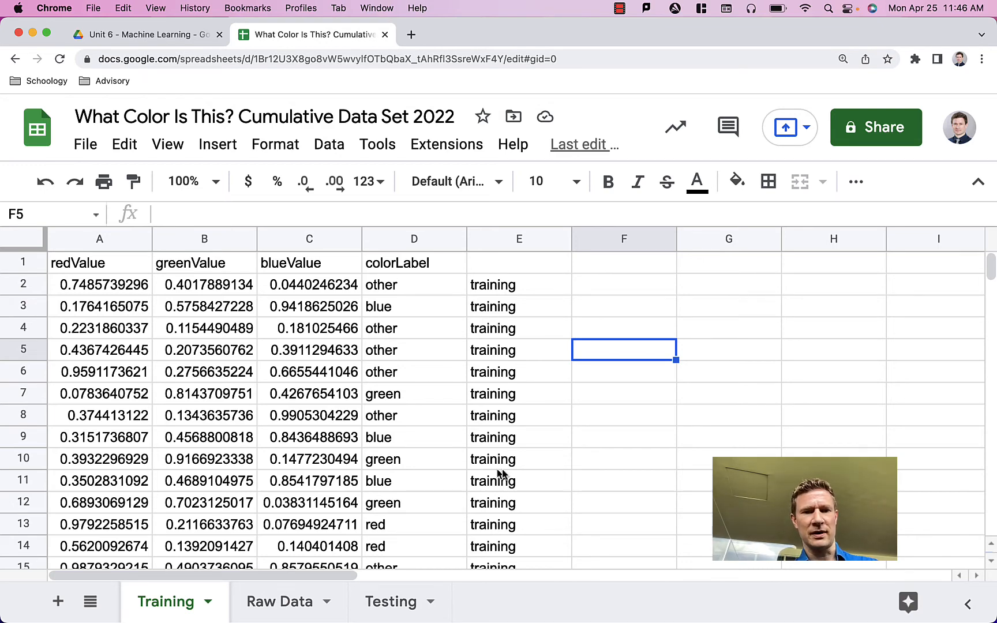
{"action": "left_click", "coordinate": [80, 147]}
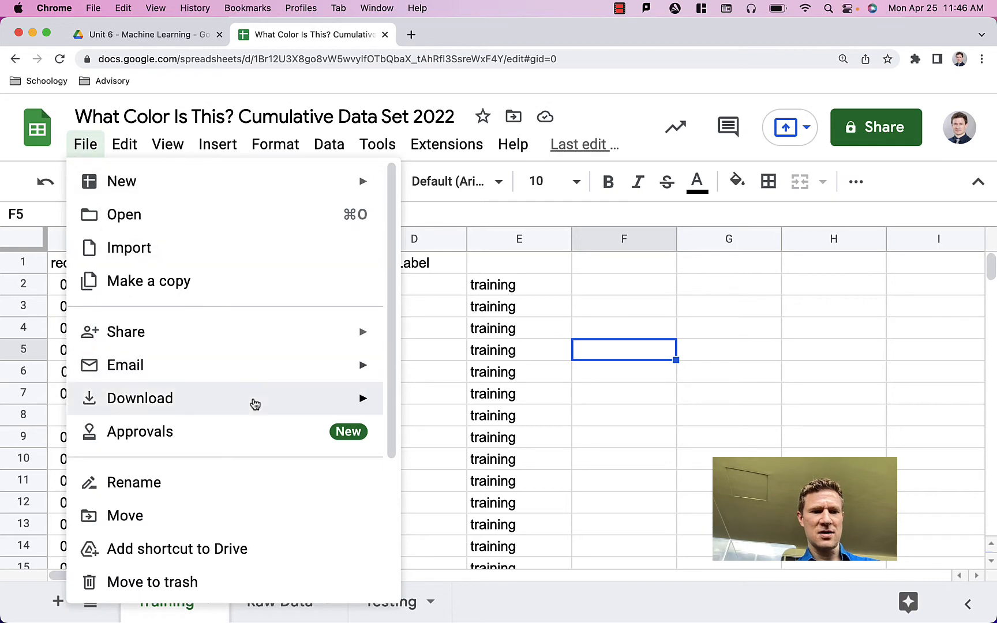
{"action": "mouse_move", "coordinate": [293, 405]}
{"action": "left_click", "coordinate": [470, 540]}
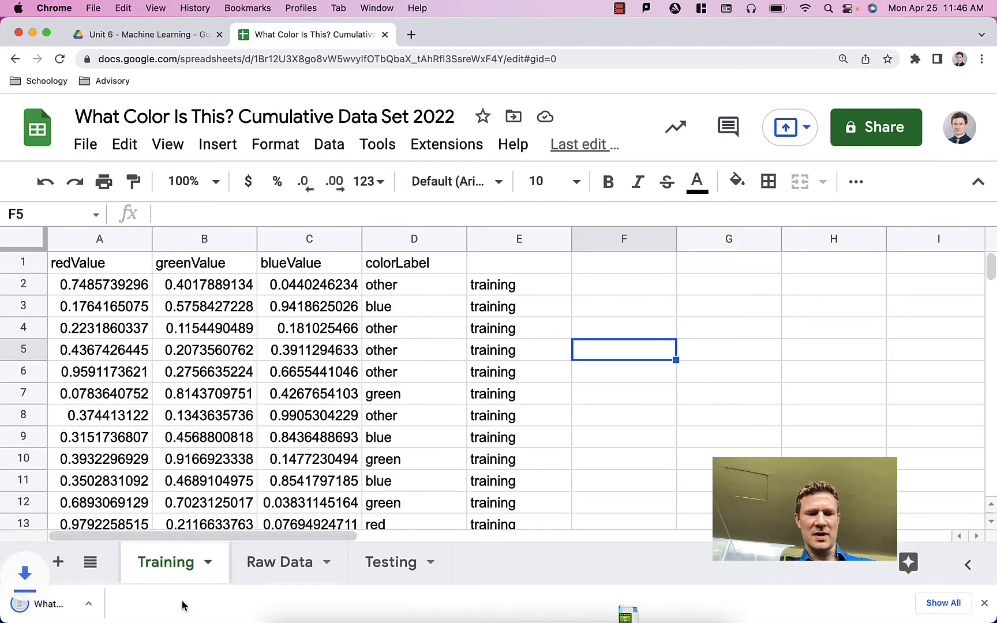
Step: Download the Testing sheet as a comma-separated values (.csv) file
{"action": "left_click", "coordinate": [398, 561]}
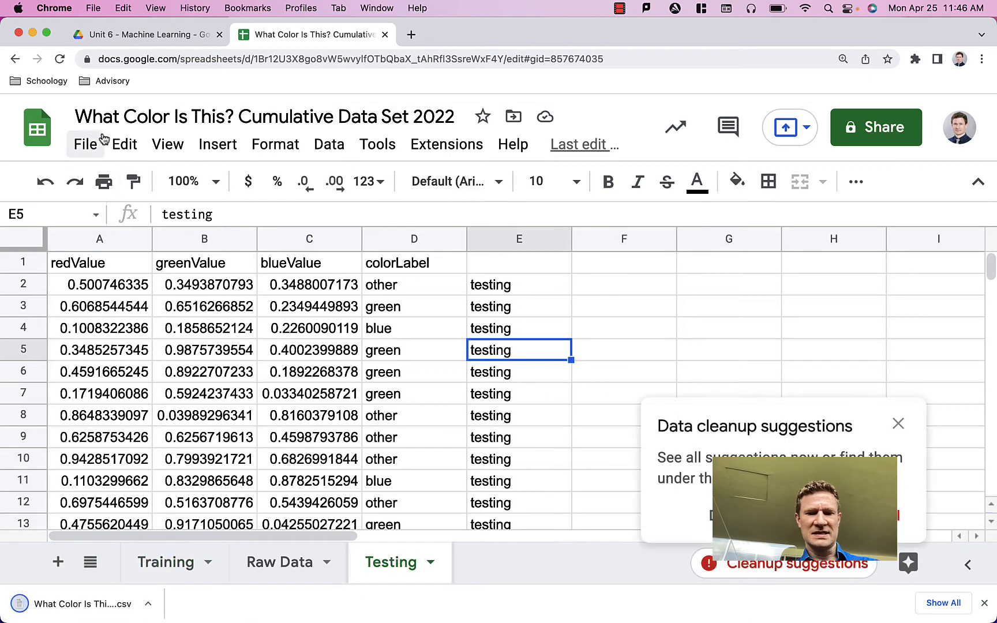
{"action": "left_click", "coordinate": [83, 149]}
{"action": "mouse_move", "coordinate": [230, 389]}
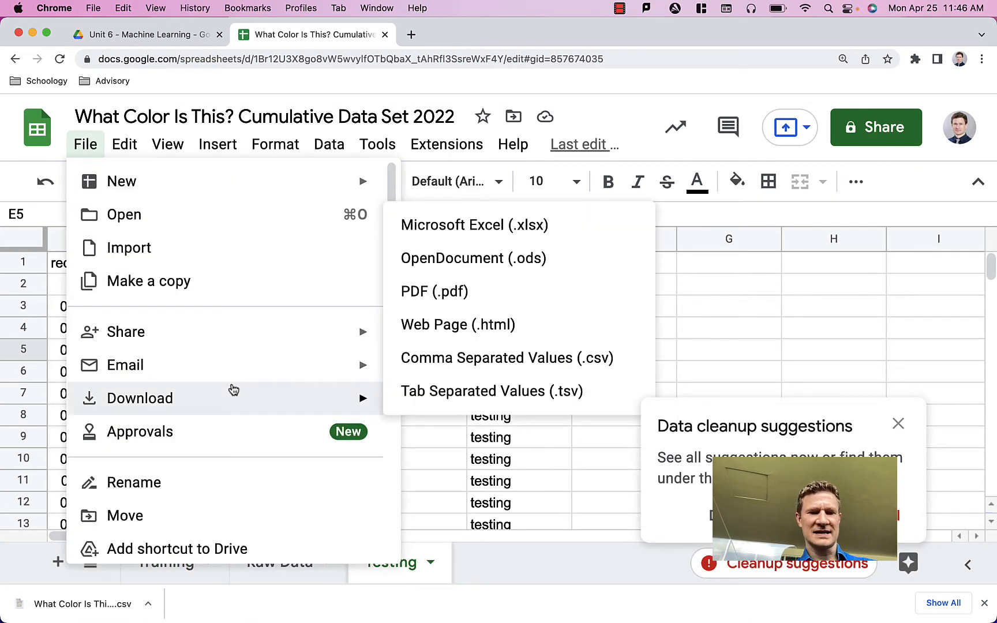
{"action": "left_click", "coordinate": [539, 371]}
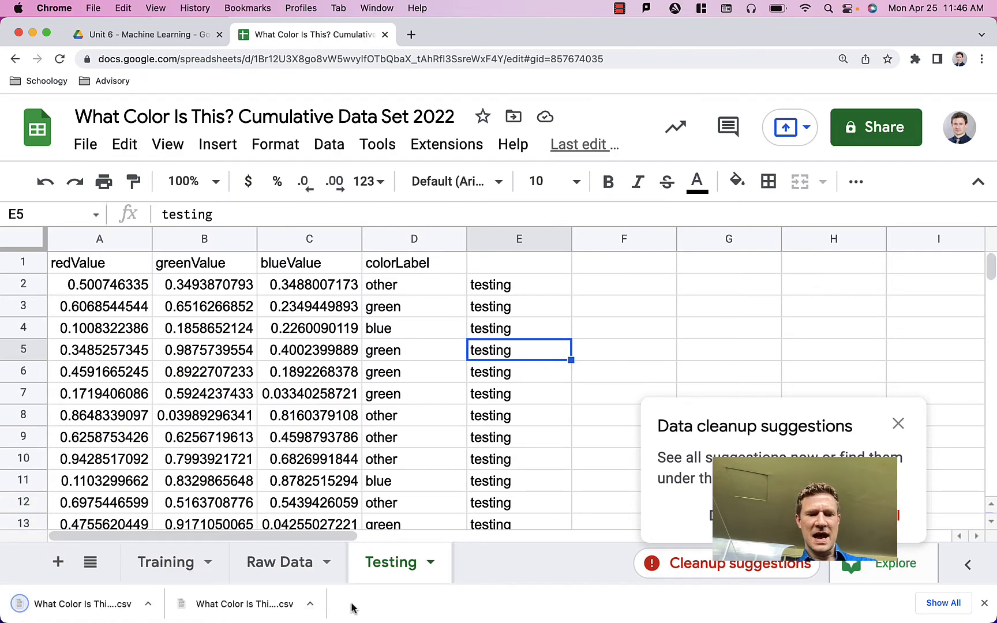
Step: Switch to the Finder's Downloads folder and rename the downloaded testing file as colorTesting.csv
{"action": "key", "text": "ctrl+Up"}
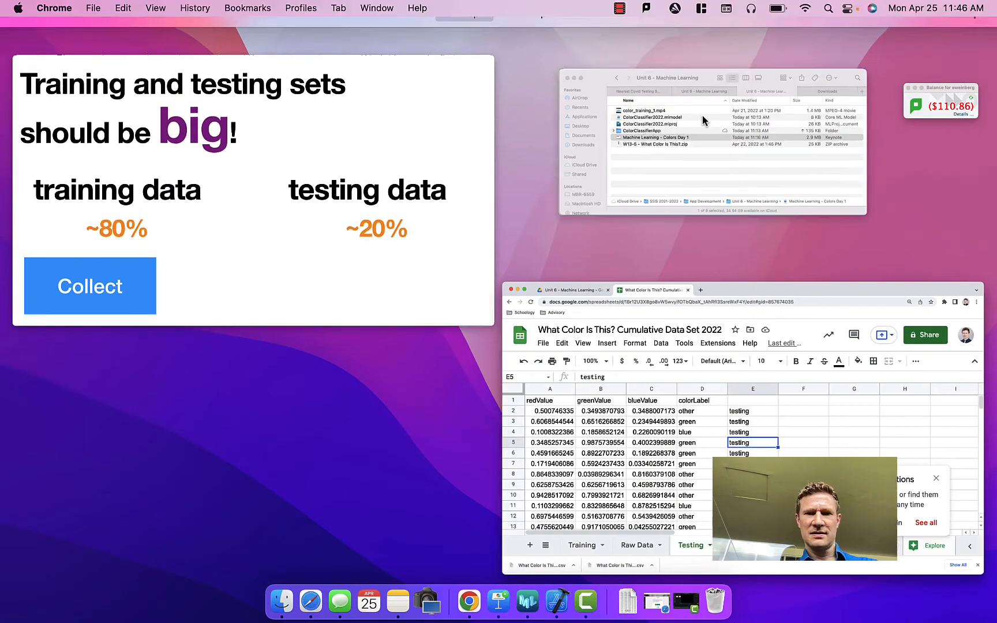
{"action": "left_click", "coordinate": [701, 118]}
{"action": "left_click", "coordinate": [715, 139]}
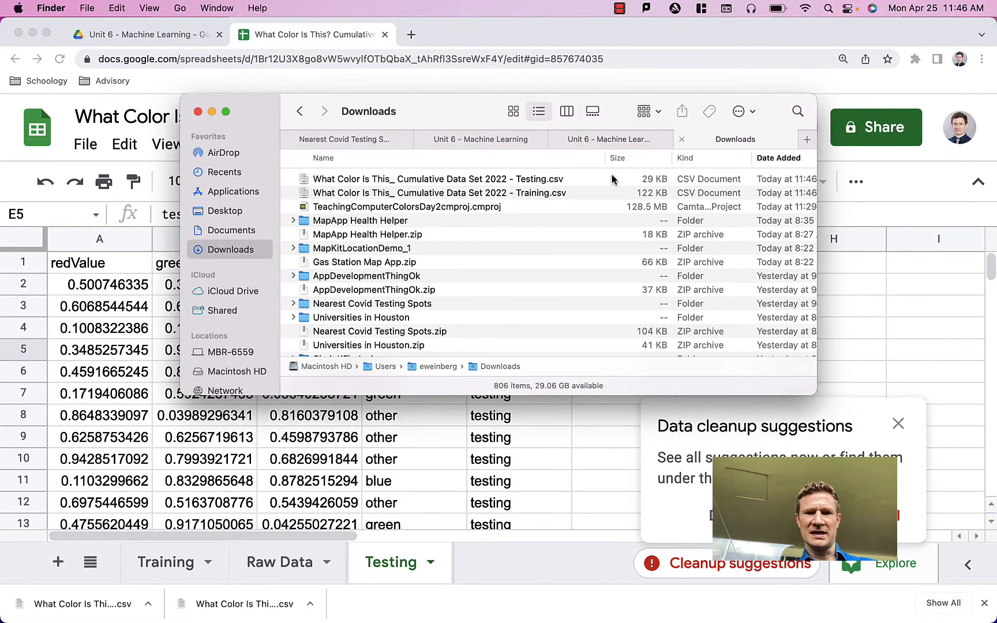
{"action": "left_click", "coordinate": [460, 181]}
{"action": "key", "text": "Return"}
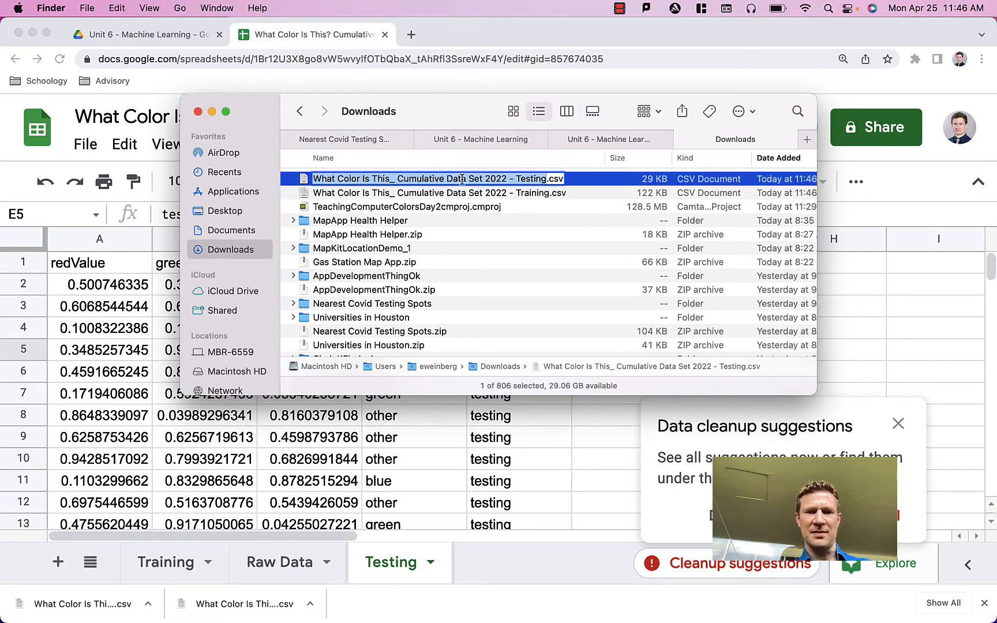
{"action": "left_click", "coordinate": [517, 180]}
{"action": "type", "text": "color"}
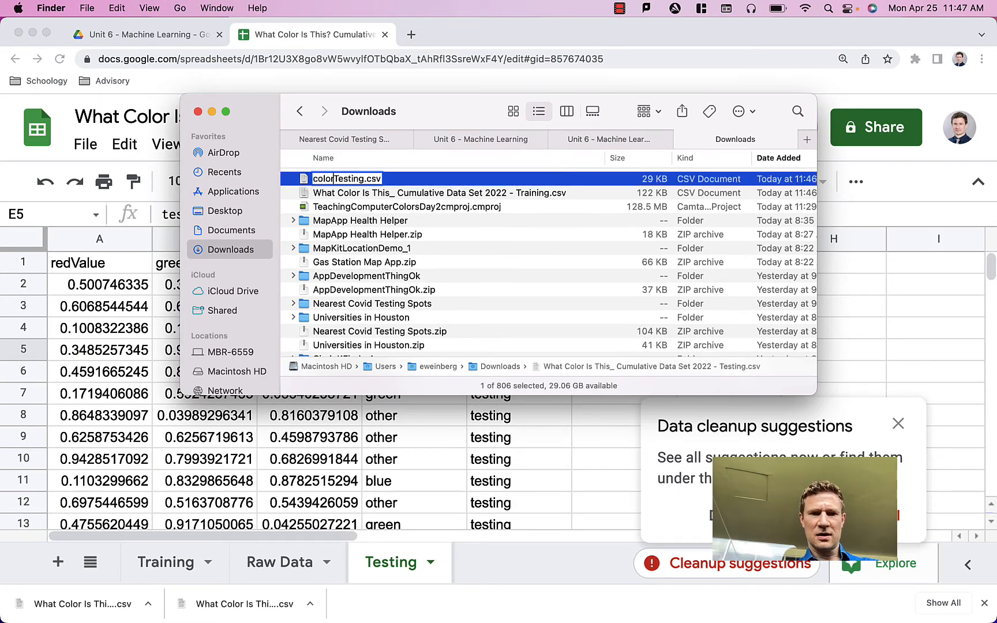
{"action": "key", "text": "Return"}
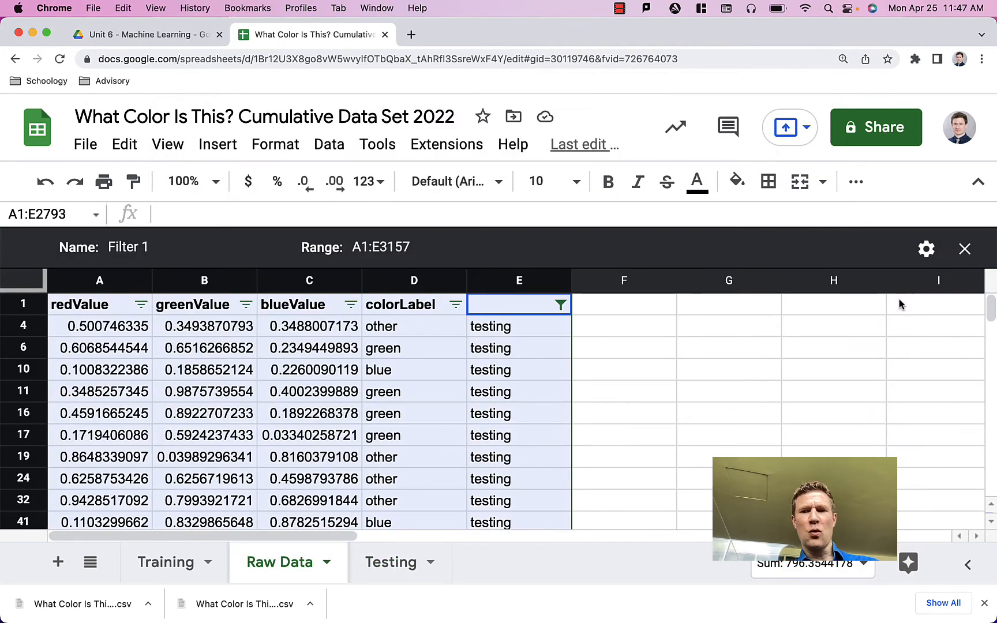
Step: Close the filter view on Raw Data and create a pivot table from A1:E2793 on a new sheet
{"action": "left_click", "coordinate": [964, 249]}
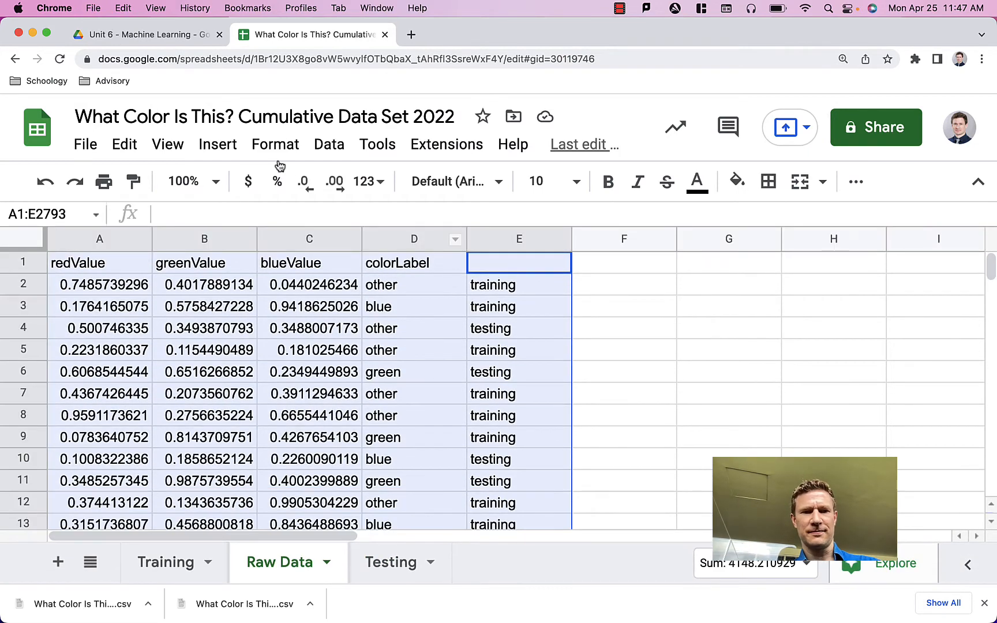
{"action": "left_click", "coordinate": [214, 144]}
{"action": "left_click", "coordinate": [309, 375]}
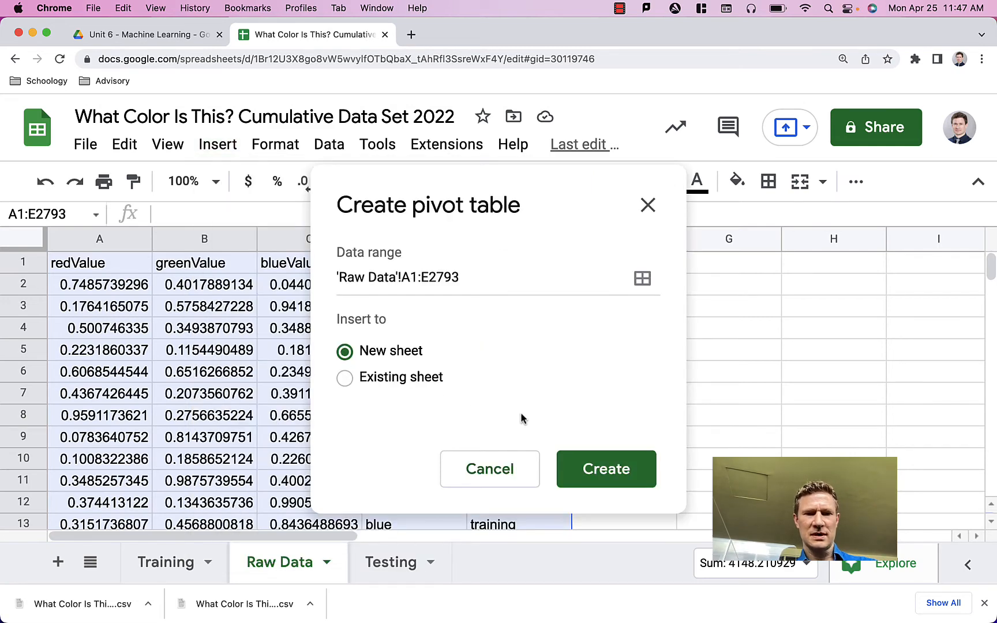
{"action": "left_click", "coordinate": [615, 473]}
Step: Add colorLabel to the pivot table as rows and as COUNTA values, and review the counts per color
{"action": "left_click", "coordinate": [779, 441]}
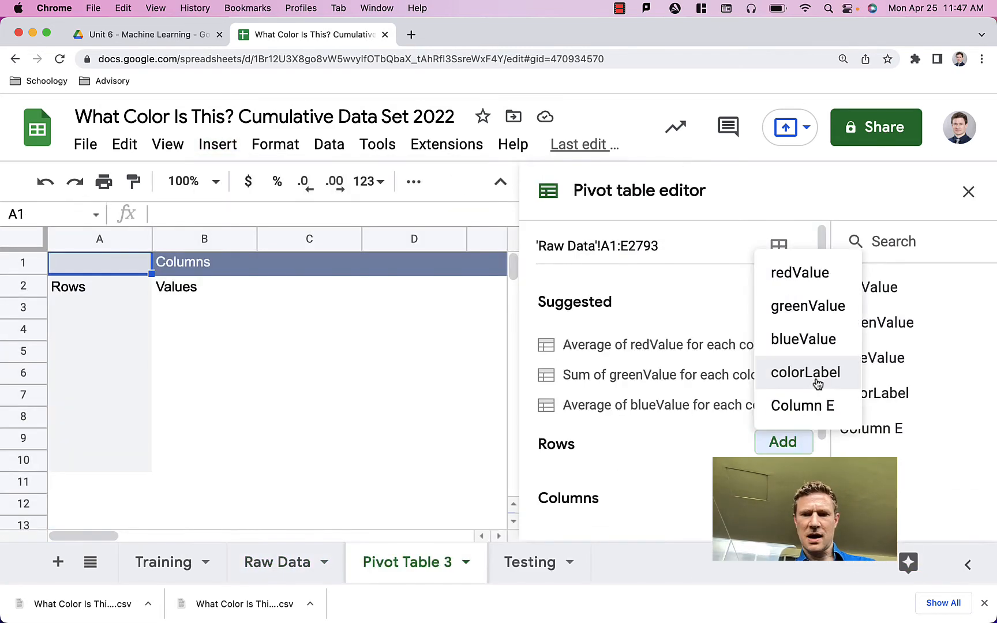
{"action": "left_click", "coordinate": [816, 375]}
{"action": "scroll", "coordinate": [715, 415], "scroll_direction": "down", "scroll_amount": 5}
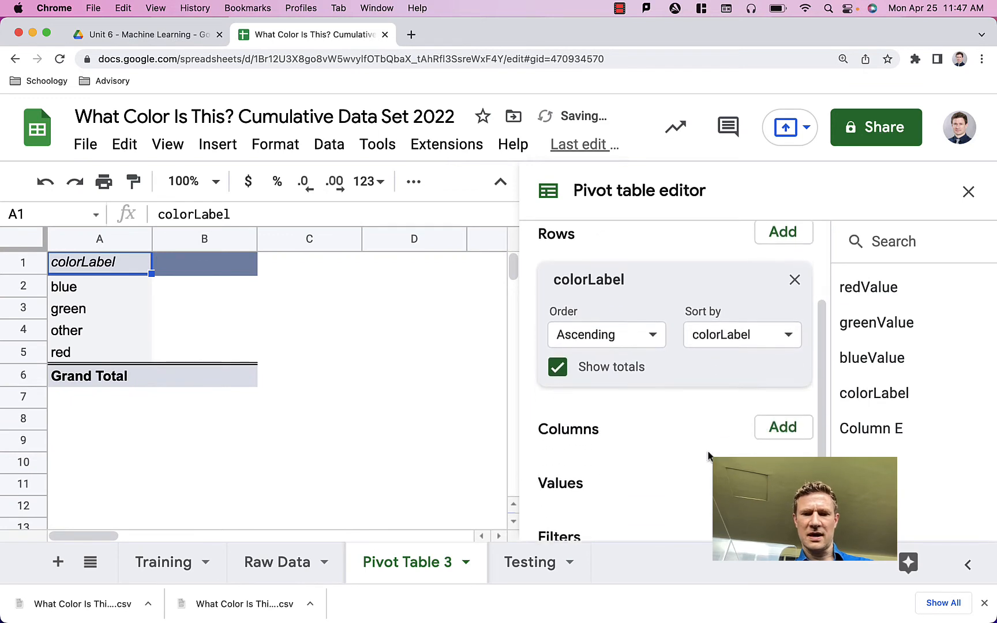
{"action": "left_click", "coordinate": [773, 432]}
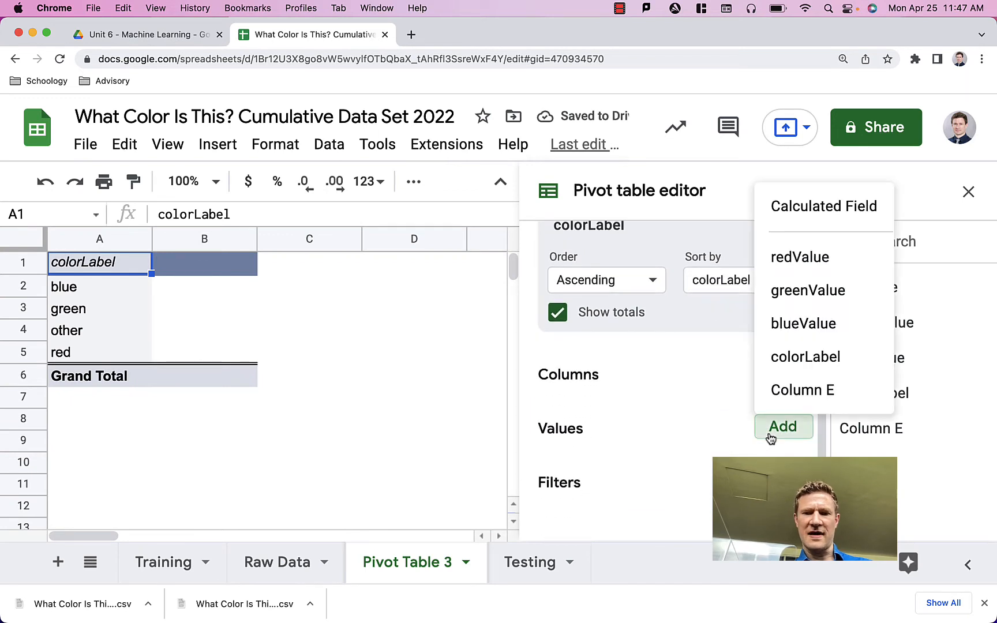
{"action": "left_click", "coordinate": [822, 356]}
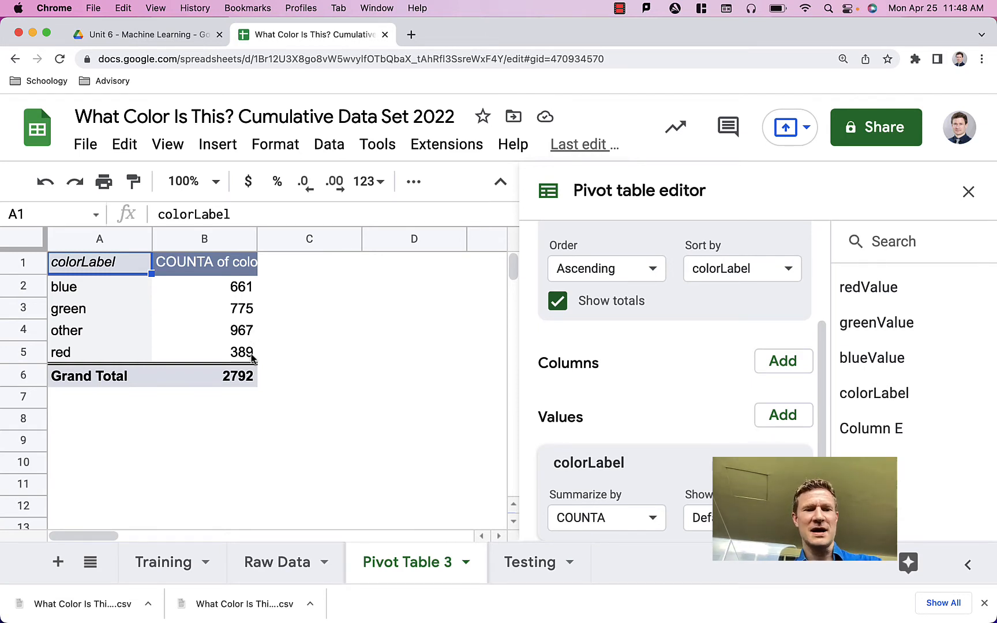
{"action": "left_click", "coordinate": [323, 399]}
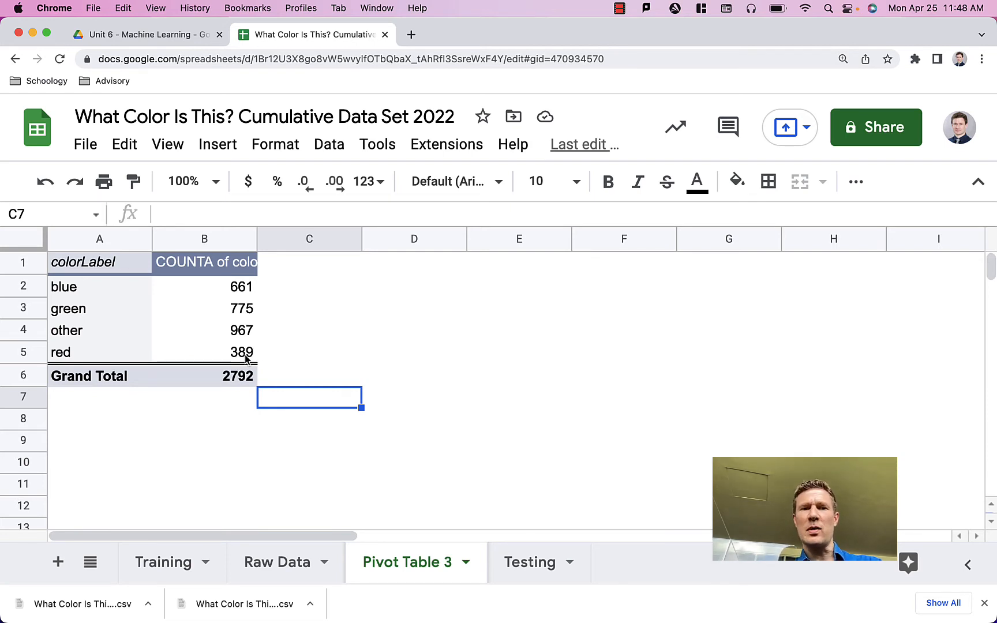
{"action": "left_click", "coordinate": [392, 292]}
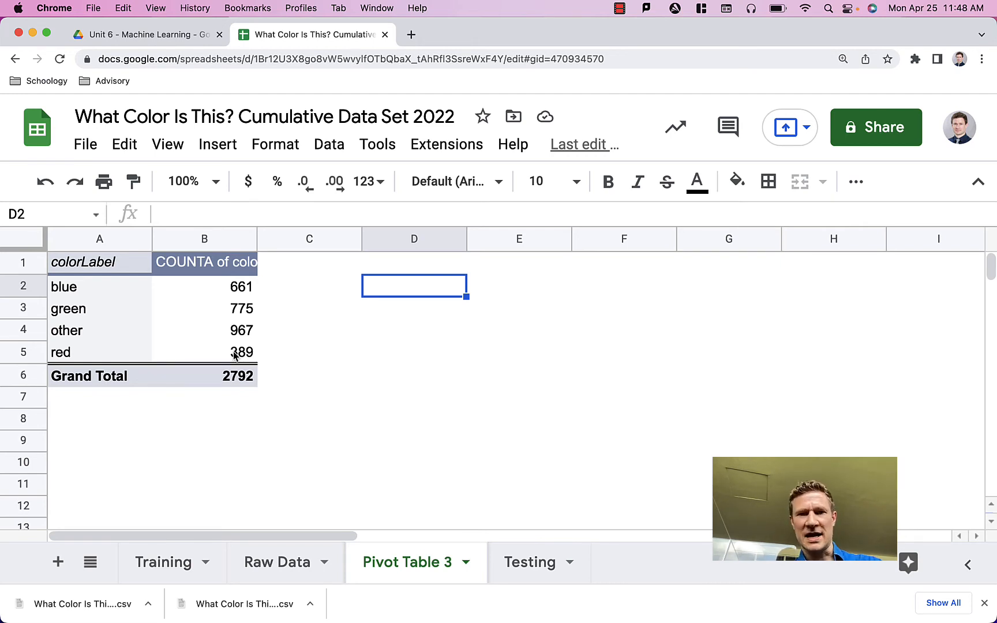
{"action": "left_click", "coordinate": [339, 294]}
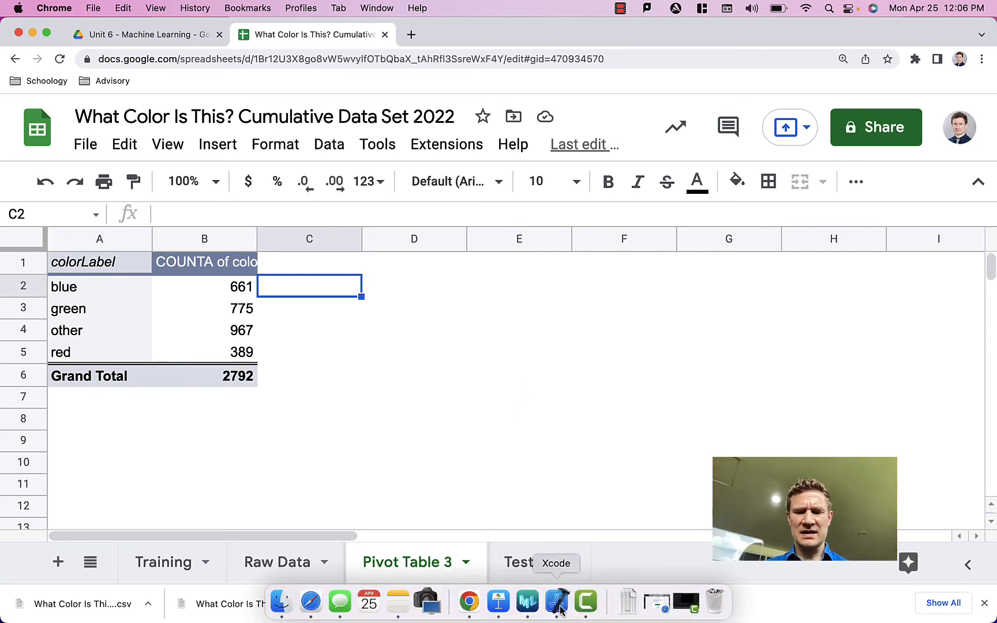
{"action": "left_click", "coordinate": [557, 603]}
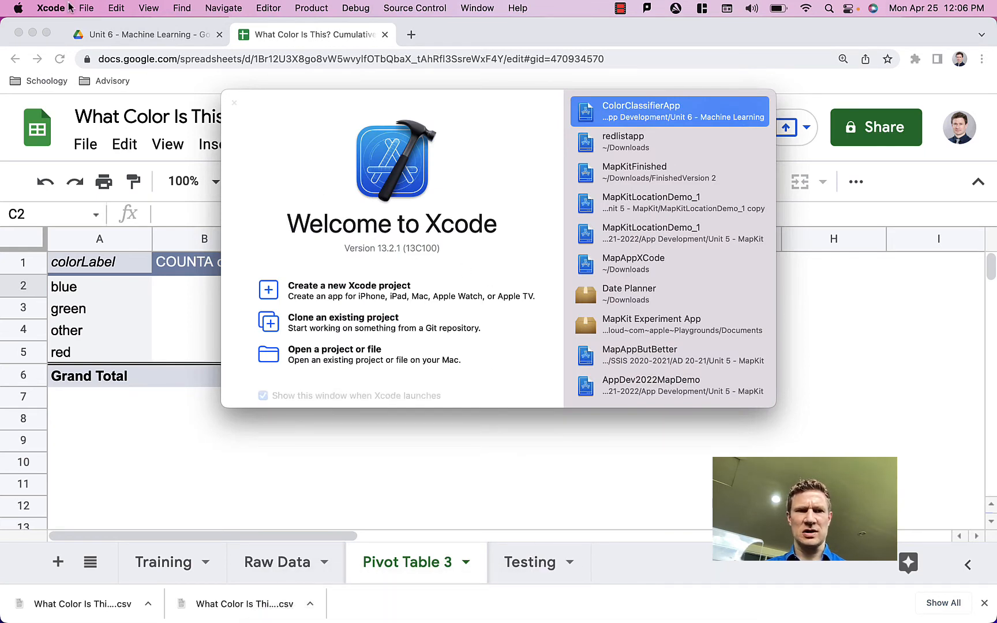
{"action": "left_click", "coordinate": [51, 8]}
{"action": "mouse_move", "coordinate": [111, 127]}
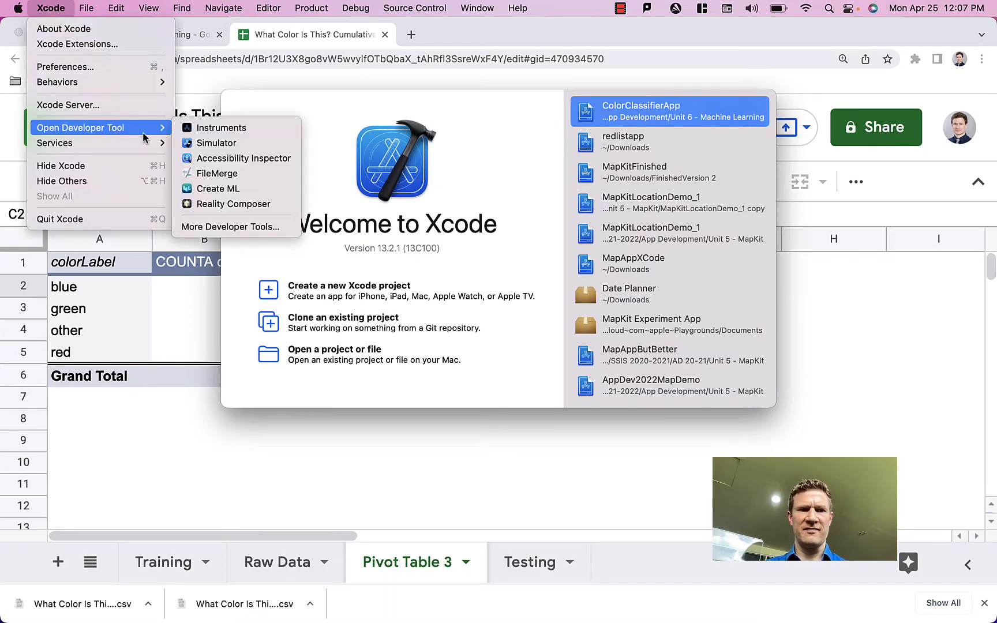
{"action": "left_click", "coordinate": [317, 149]}
Step: Switch to Create ML and start a new document from the Tabular Classification template
{"action": "key", "text": "super+space"}
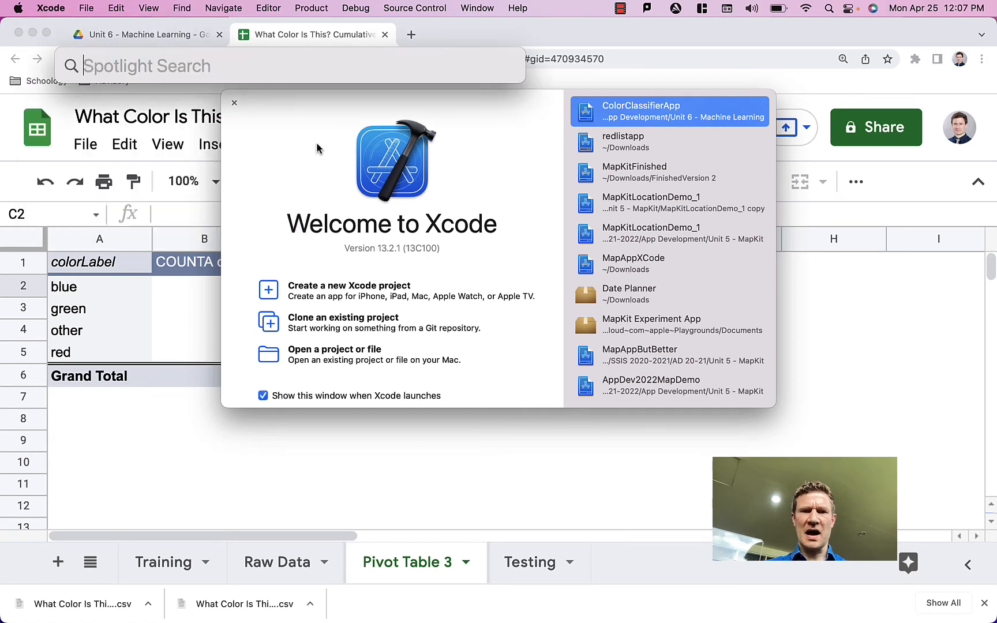
{"action": "type", "text": "Create ML"}
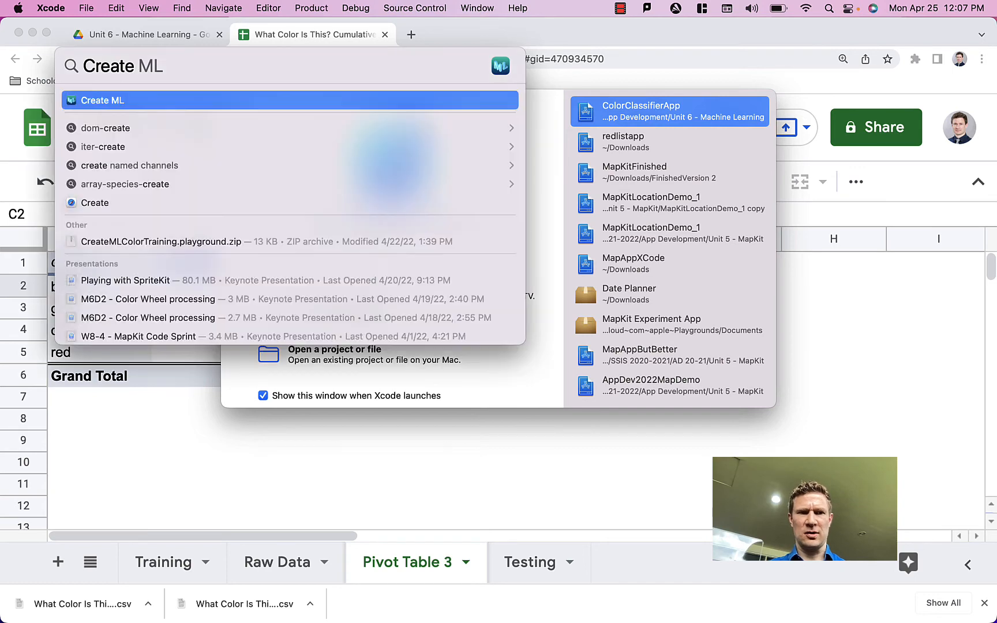
{"action": "key", "text": "Return"}
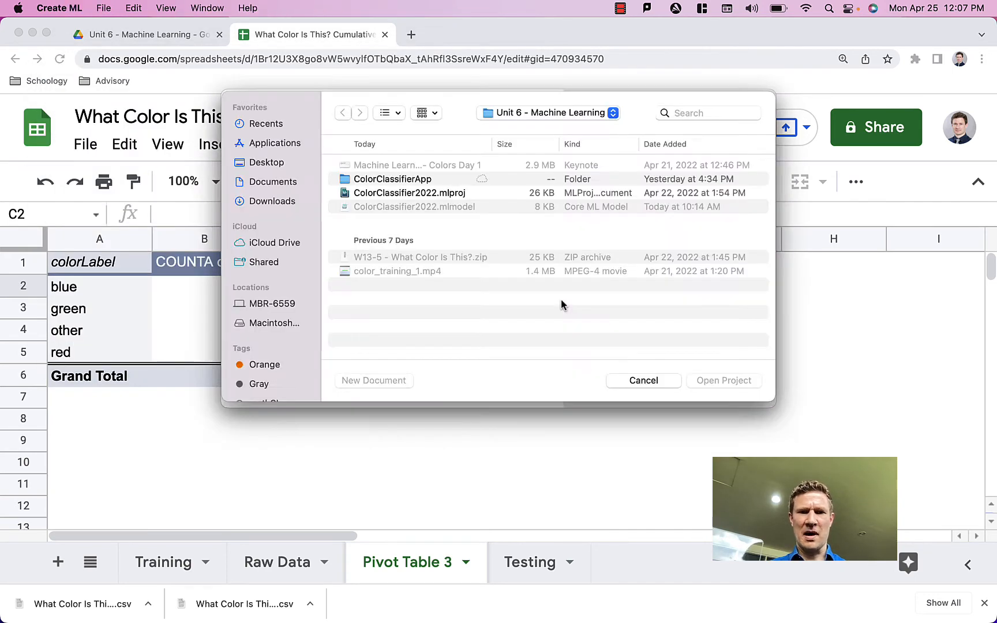
{"action": "left_click", "coordinate": [379, 383]}
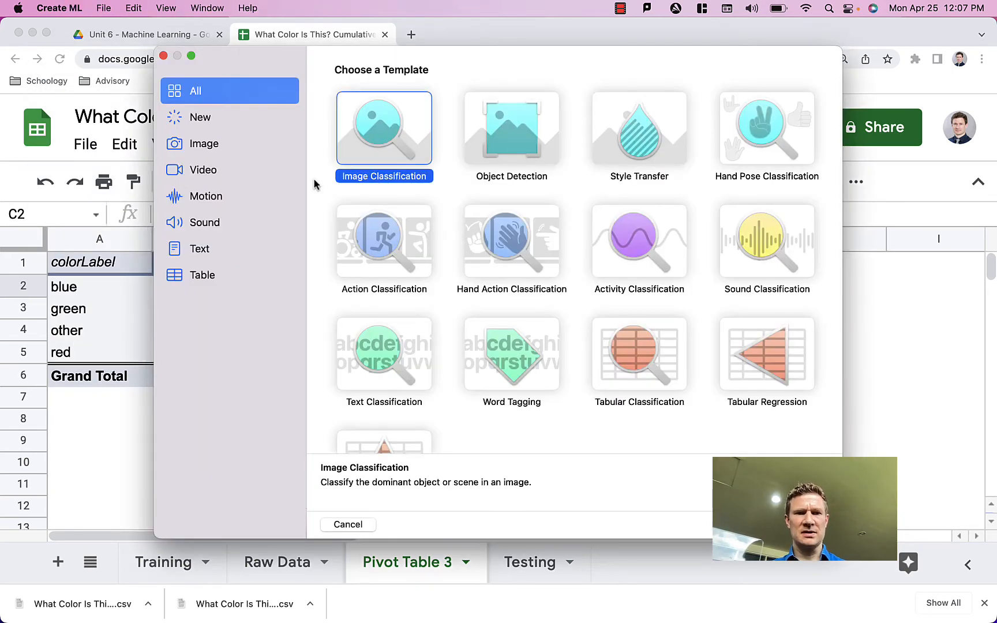
{"action": "scroll", "coordinate": [523, 364], "scroll_direction": "down", "scroll_amount": 3}
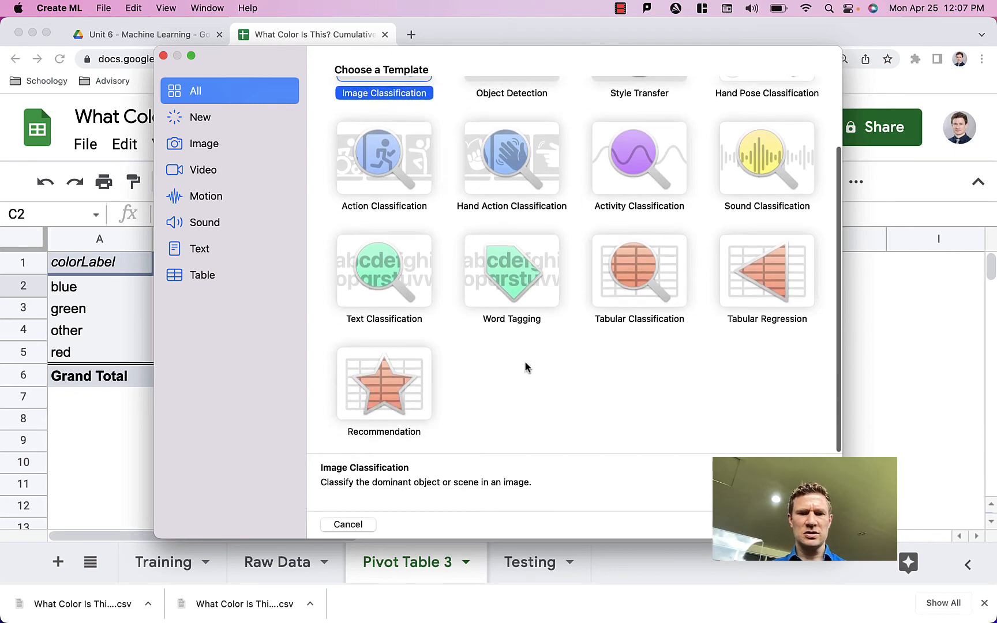
{"action": "left_click", "coordinate": [635, 283]}
{"action": "scroll", "coordinate": [634, 282], "scroll_direction": "up", "scroll_amount": 3}
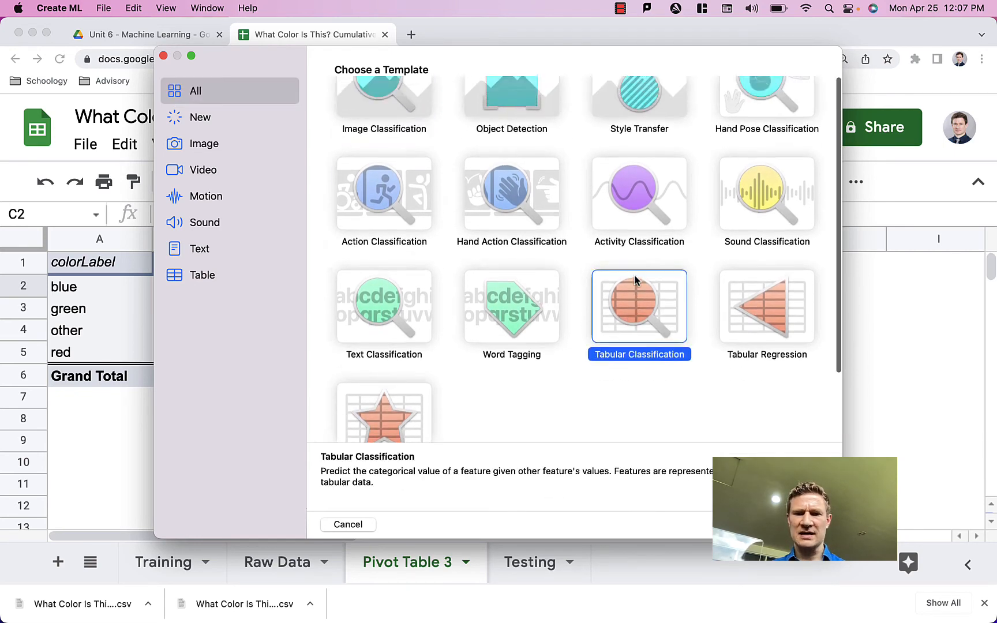
{"action": "left_click", "coordinate": [810, 524]}
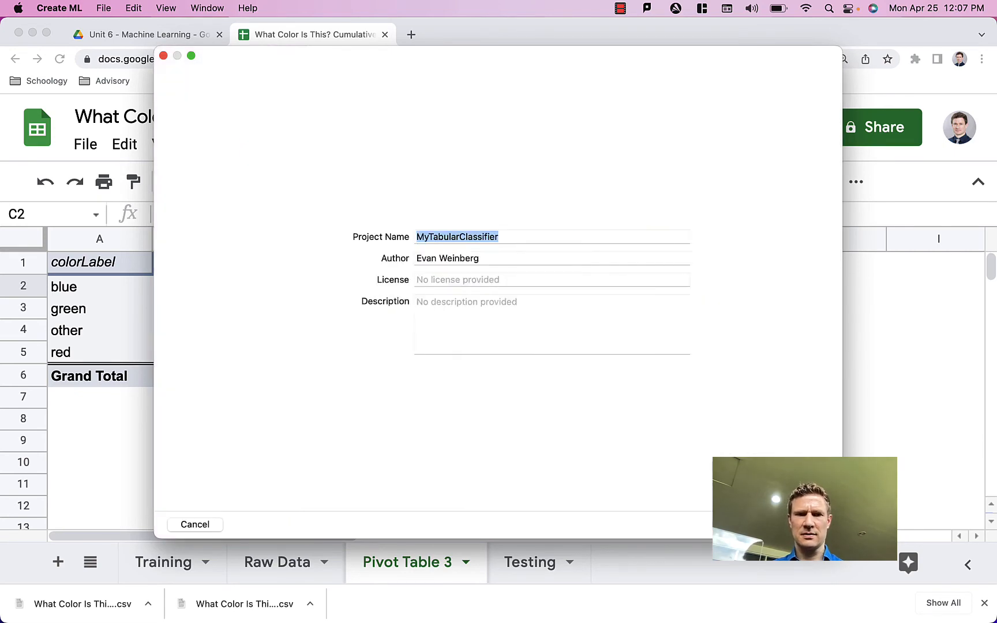
Step: Name the project MyColorClassifier and create it
{"action": "type", "text": "M"}
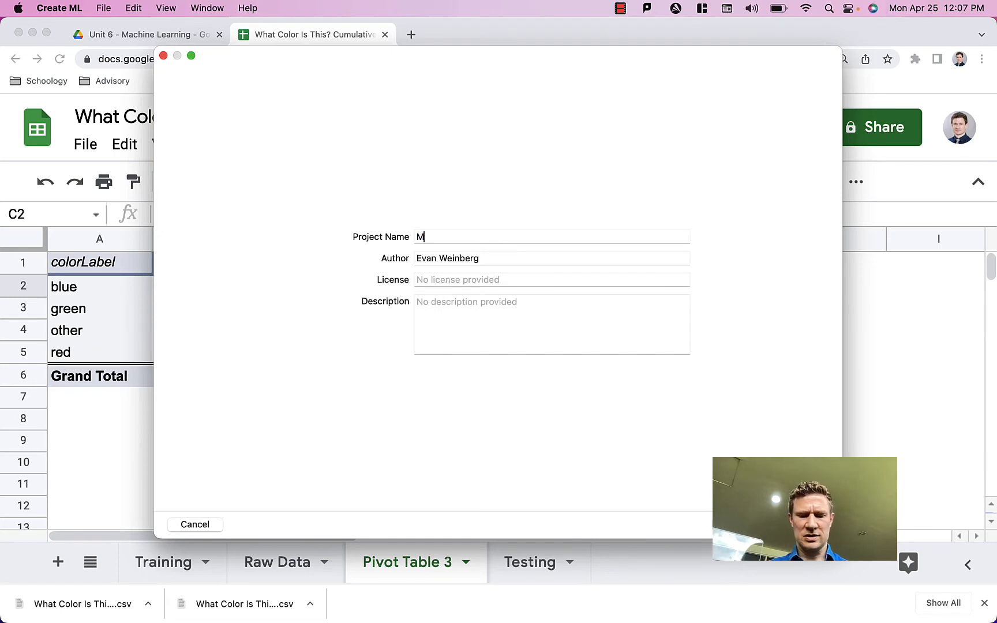
{"action": "type", "text": "yColorClassifier"}
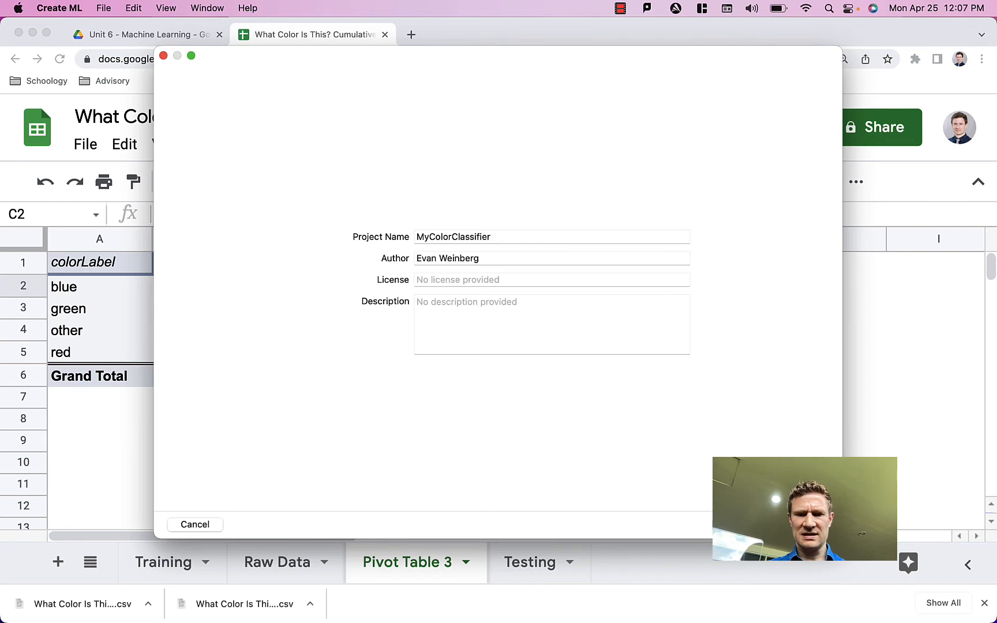
{"action": "key", "text": "Return"}
{"action": "left_click", "coordinate": [734, 427]}
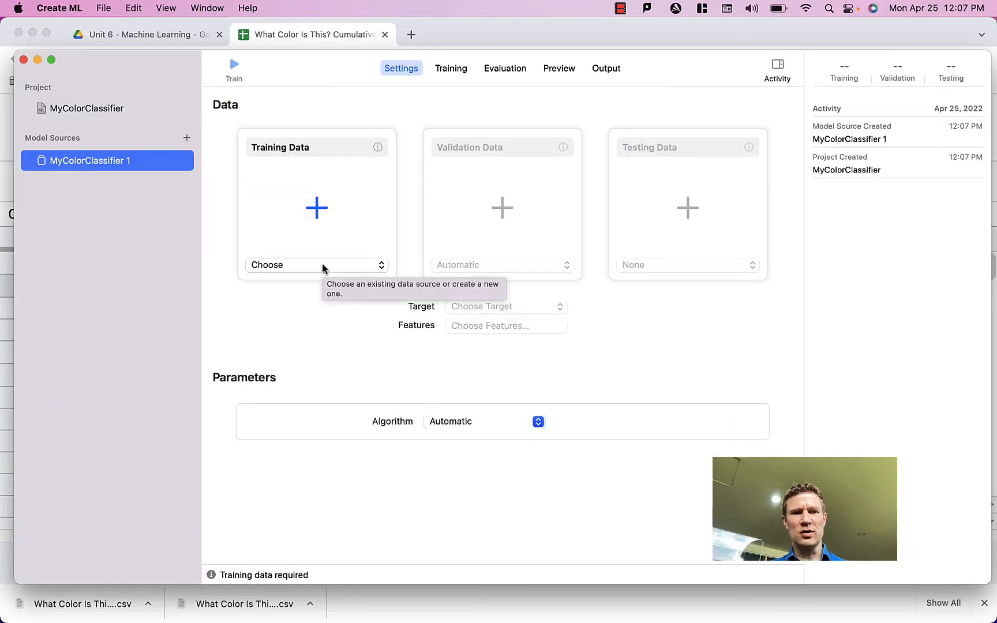
Step: Load colorTraining.csv from the Downloads folder as the training data
{"action": "left_click", "coordinate": [310, 267]}
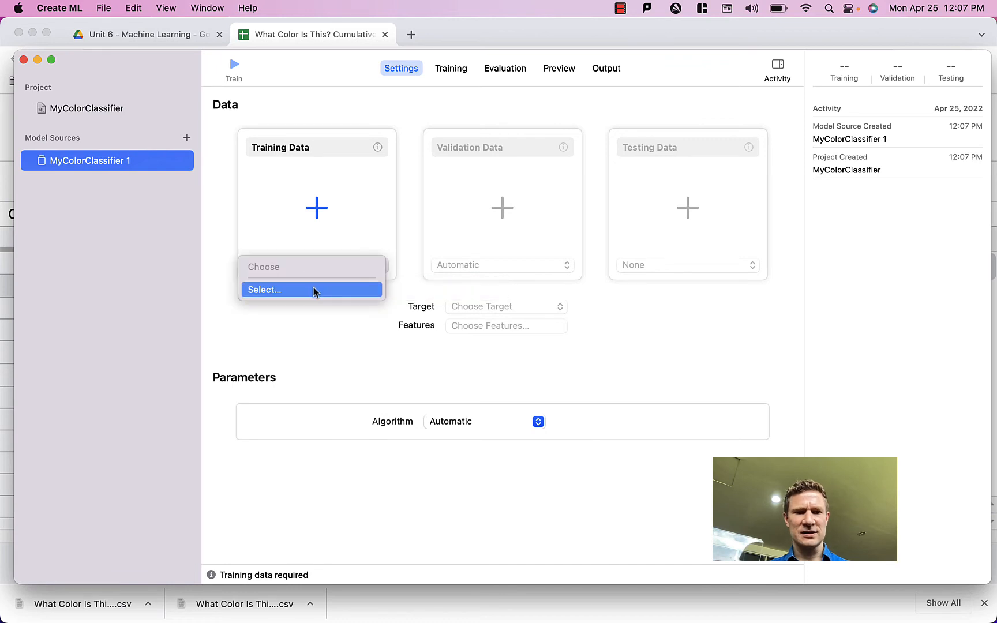
{"action": "left_click", "coordinate": [314, 289]}
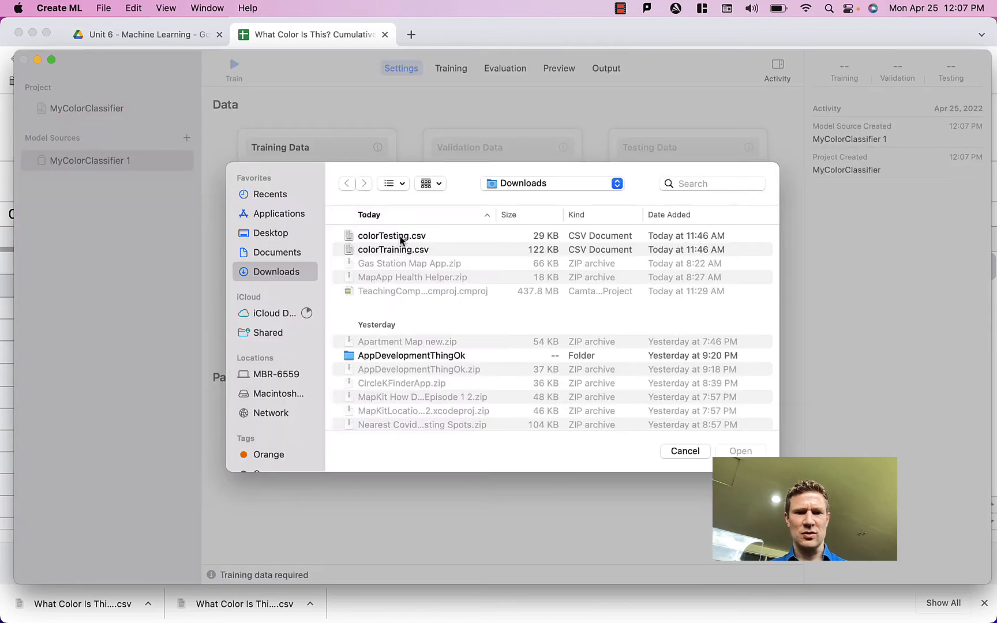
{"action": "left_click", "coordinate": [398, 250]}
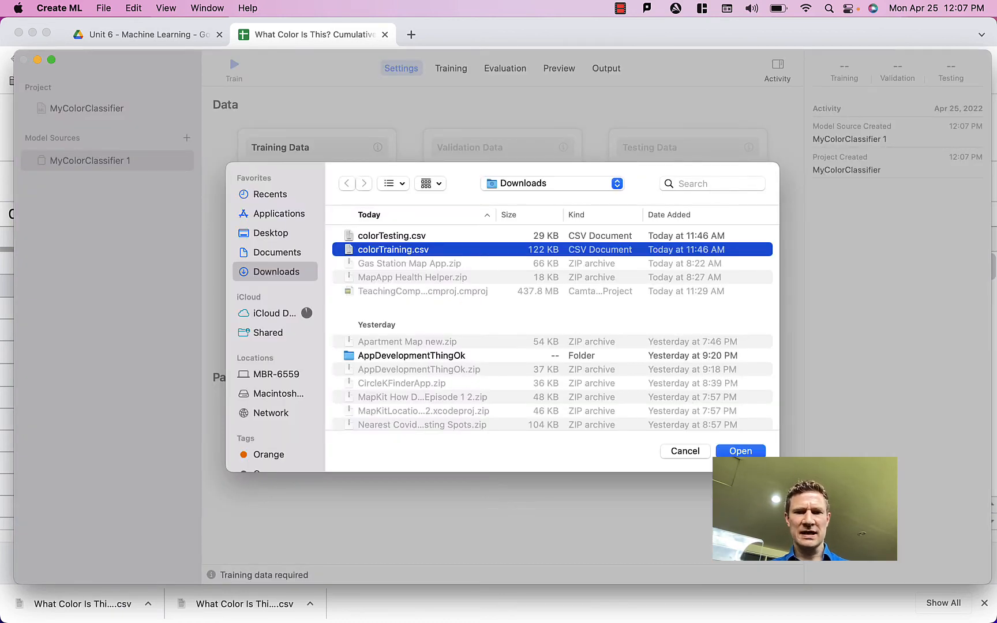
{"action": "left_click", "coordinate": [741, 452]}
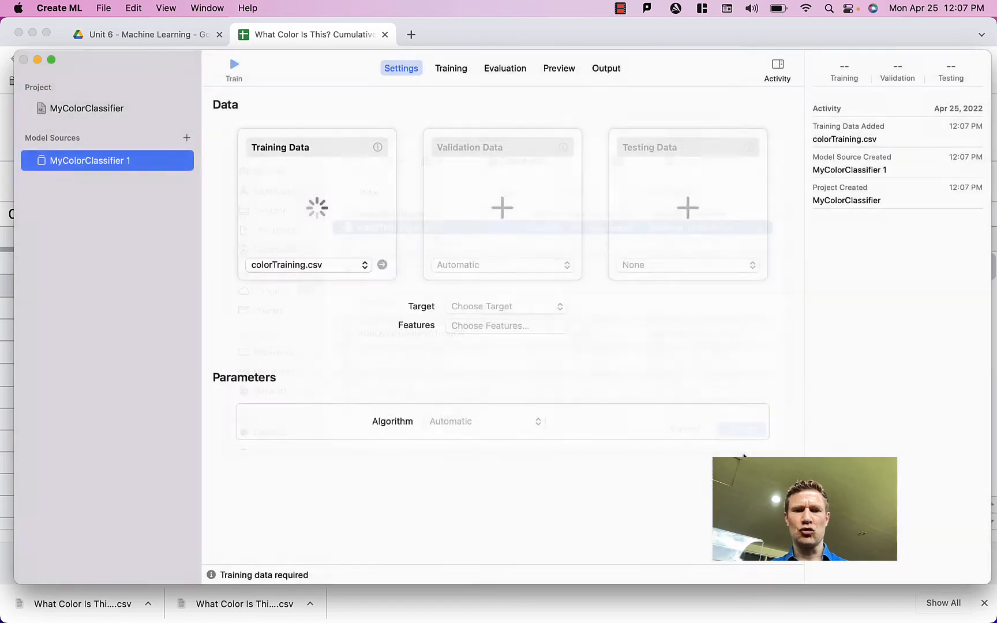
Step: Set the target to colorLabel and select redValue, greenValue and blueValue as the features
{"action": "left_click", "coordinate": [474, 306]}
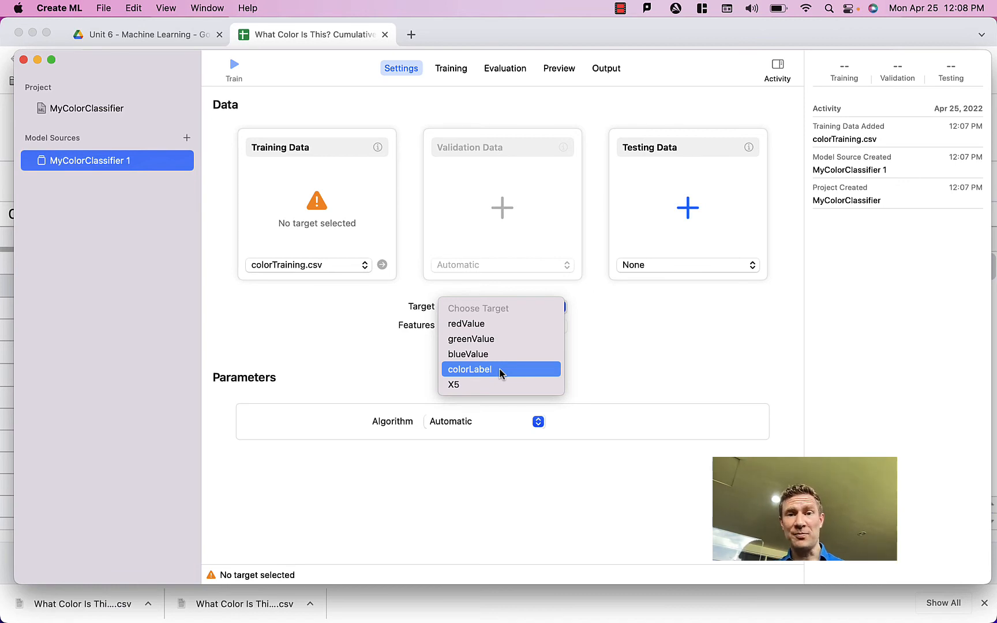
{"action": "left_click", "coordinate": [500, 370]}
{"action": "left_click", "coordinate": [488, 328]}
{"action": "left_click", "coordinate": [363, 239]}
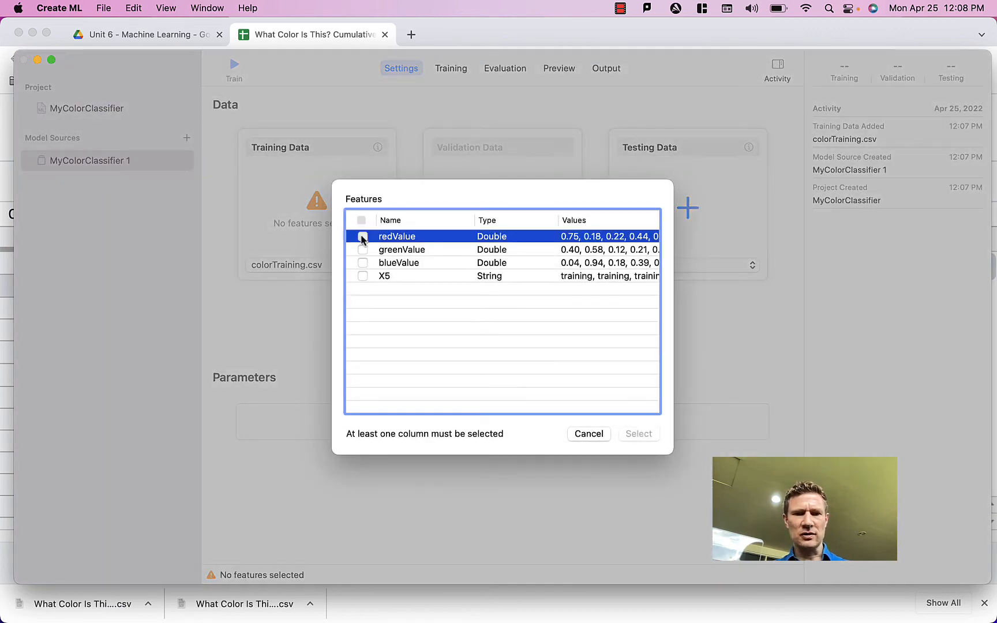
{"action": "left_click", "coordinate": [363, 250]}
{"action": "left_click", "coordinate": [363, 263]}
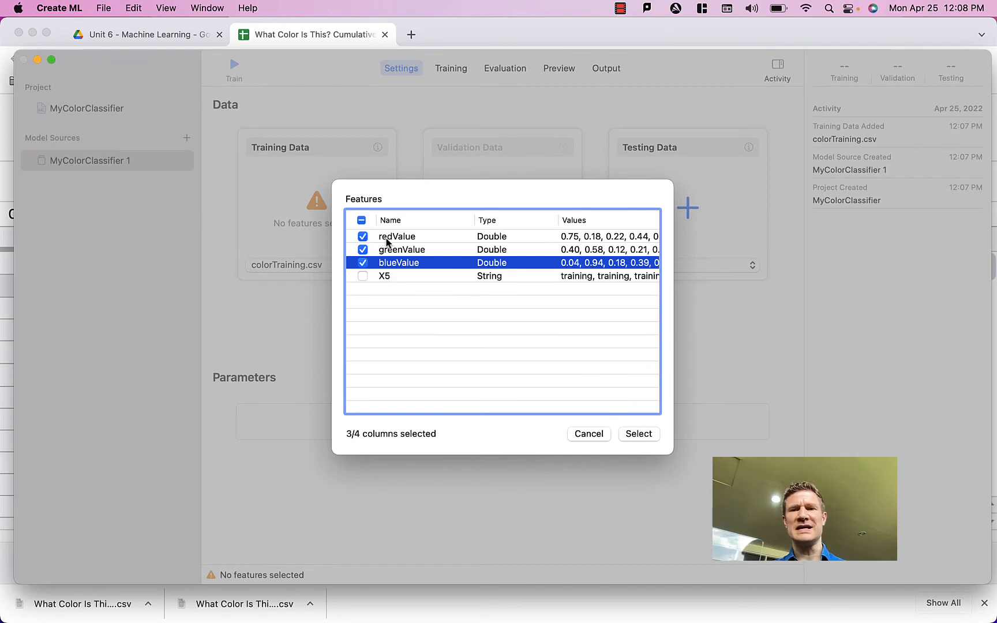
{"action": "left_click", "coordinate": [639, 436]}
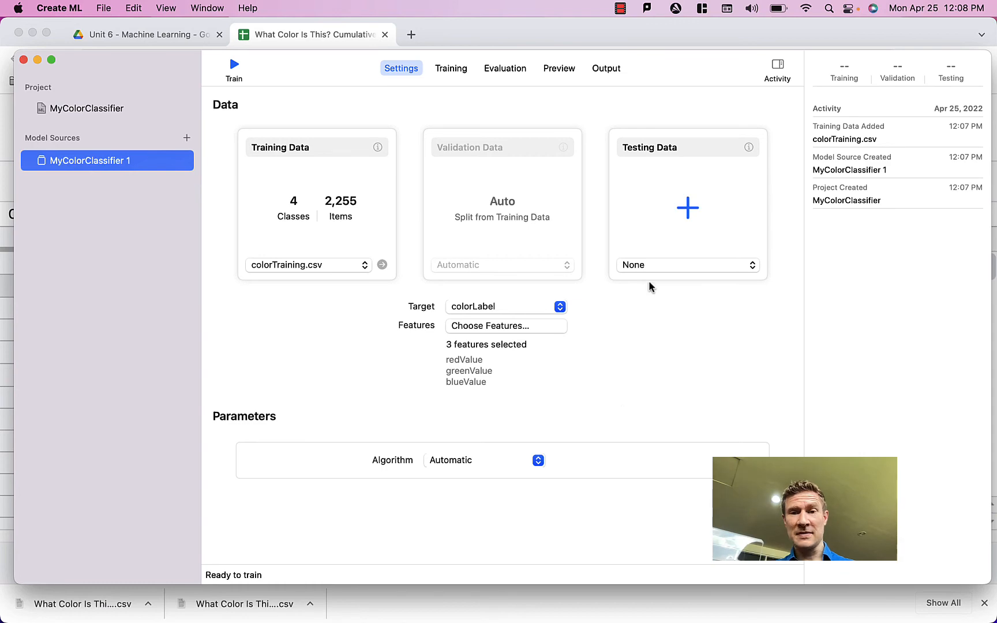
Step: Load colorTesting.csv from the Downloads folder as the testing data
{"action": "left_click", "coordinate": [646, 265]}
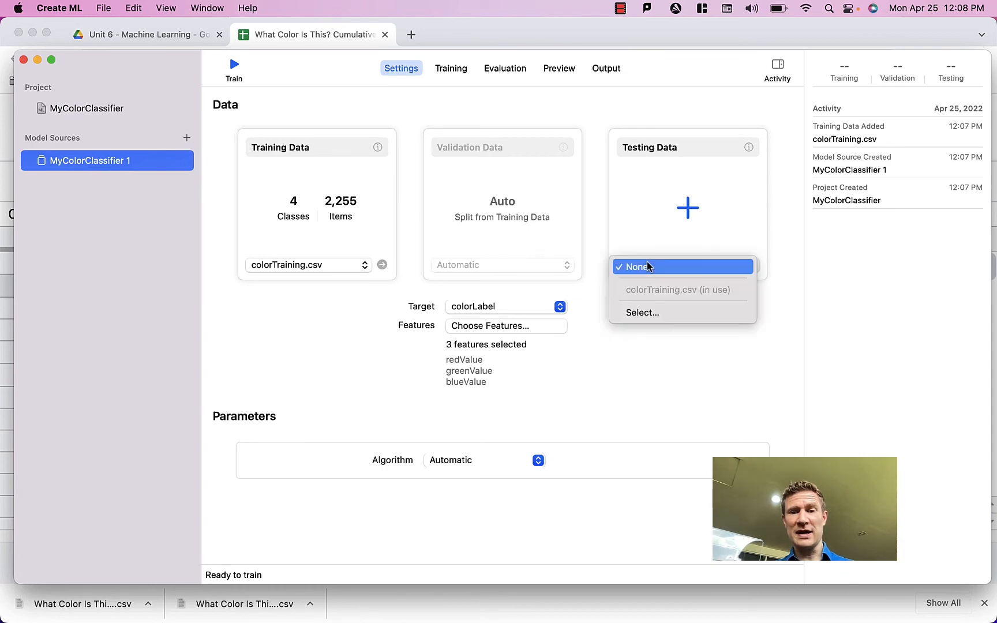
{"action": "left_click", "coordinate": [659, 312]}
{"action": "left_click", "coordinate": [740, 451]}
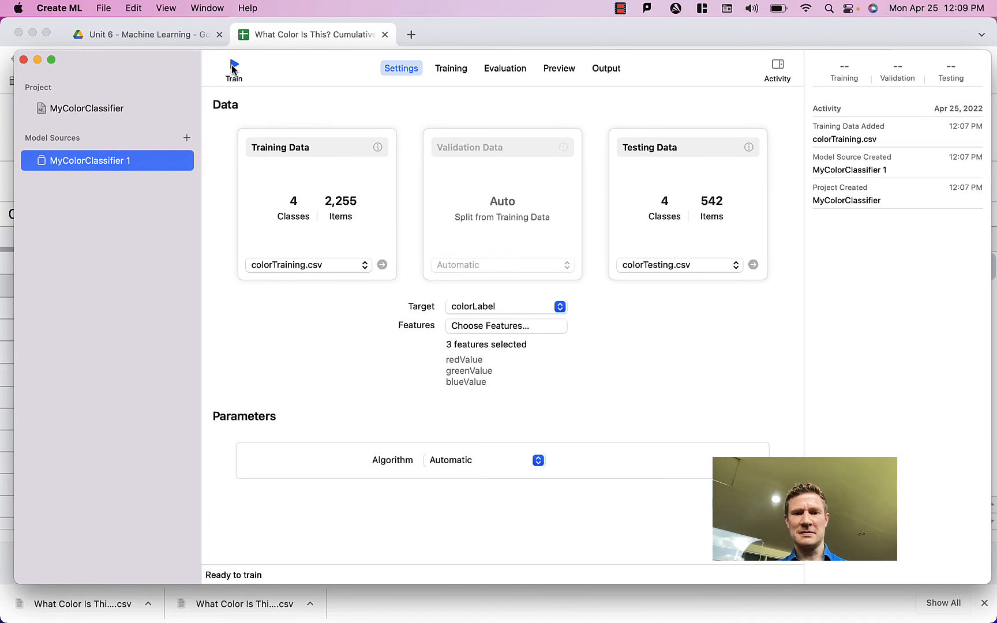
Step: Review the algorithm choices, keep Automatic, and train the model
{"action": "left_click", "coordinate": [506, 462]}
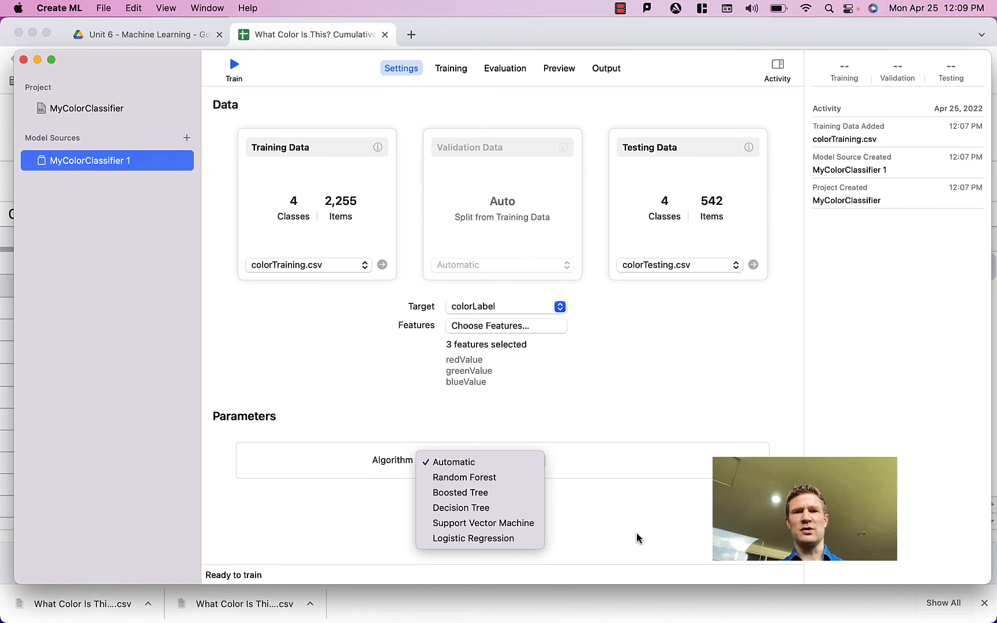
{"action": "left_click", "coordinate": [601, 402]}
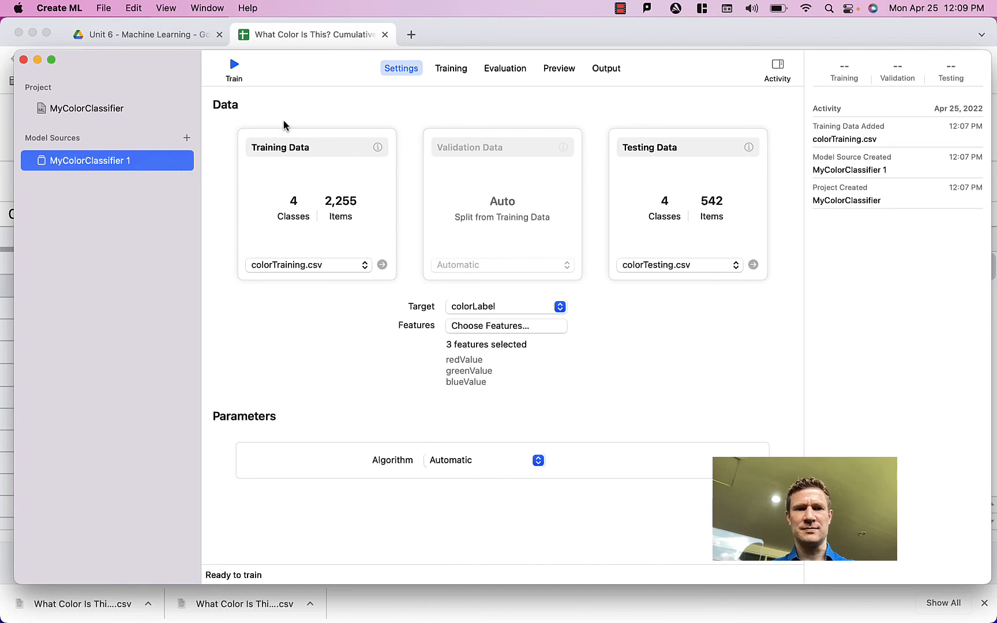
{"action": "left_click", "coordinate": [235, 68]}
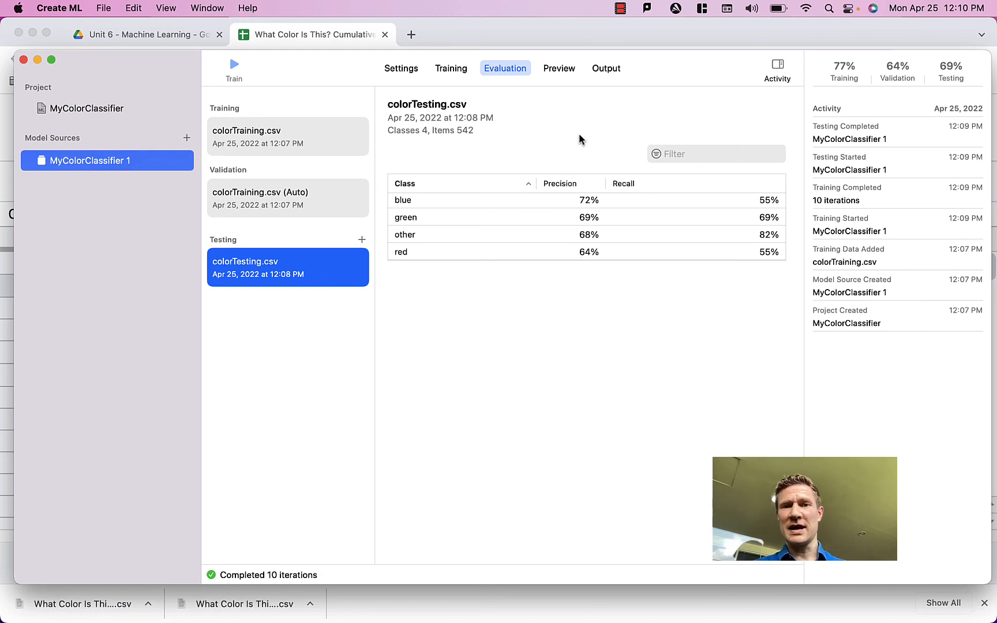
Step: Export the trained model to the Downloads folder as MyColorClassifier.mlmodel
{"action": "left_click", "coordinate": [609, 68]}
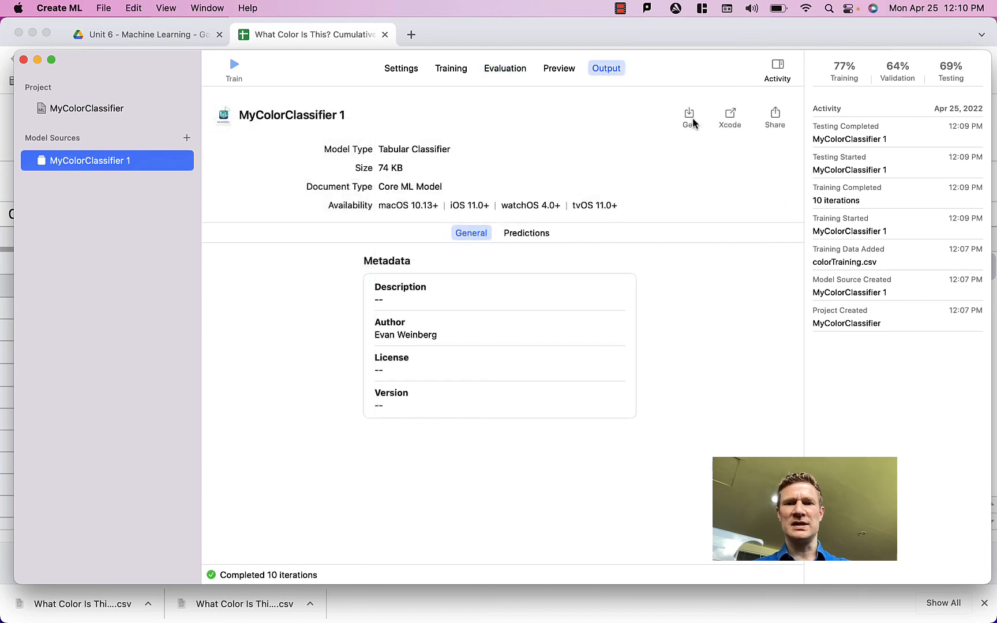
{"action": "left_click", "coordinate": [689, 115]}
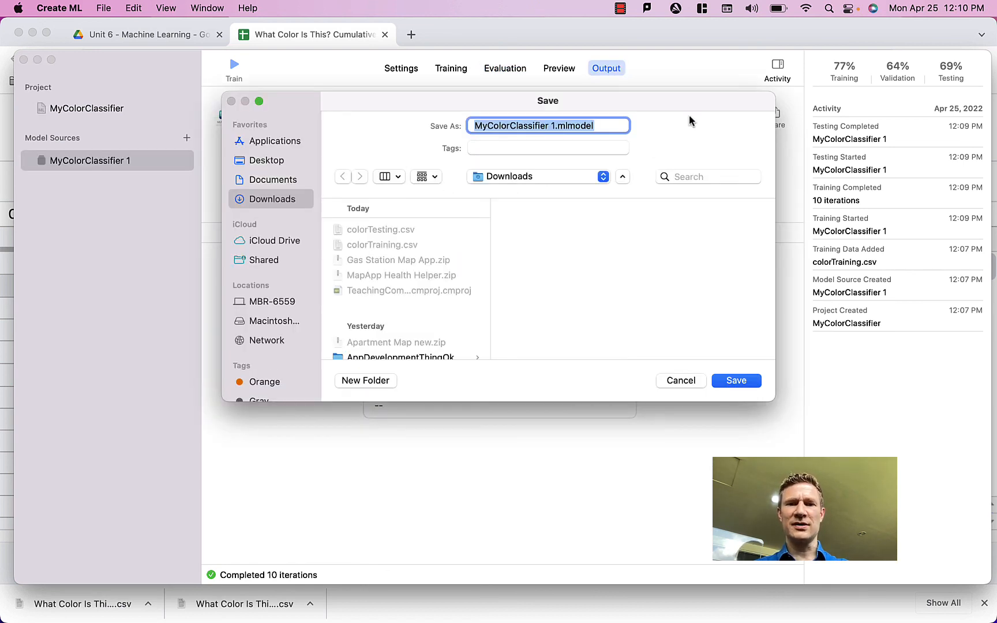
{"action": "left_click", "coordinate": [554, 127]}
{"action": "key", "text": "BackSpace"}
{"action": "key", "text": "BackSpace"}
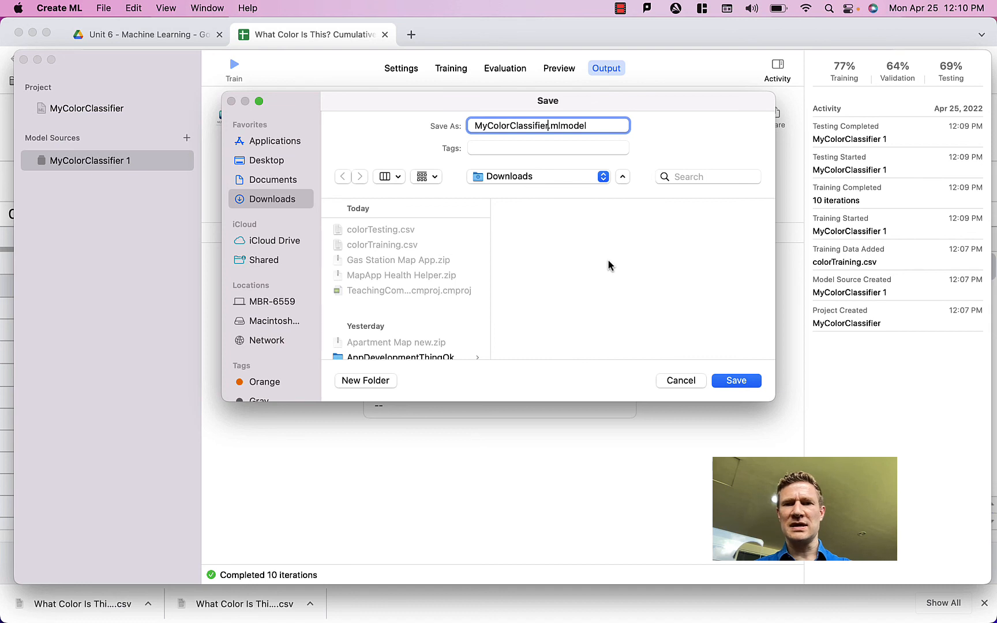
{"action": "left_click", "coordinate": [747, 377]}
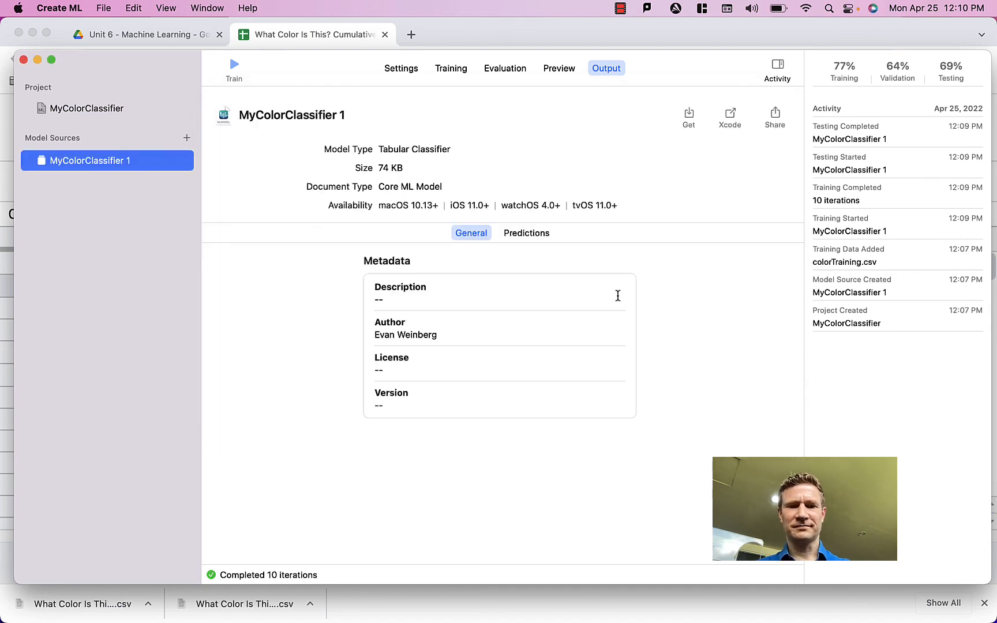
Step: Switch to the Finder window showing the Downloads folder with the exported model
{"action": "key", "text": "ctrl+Up"}
{"action": "left_click", "coordinate": [663, 80]}
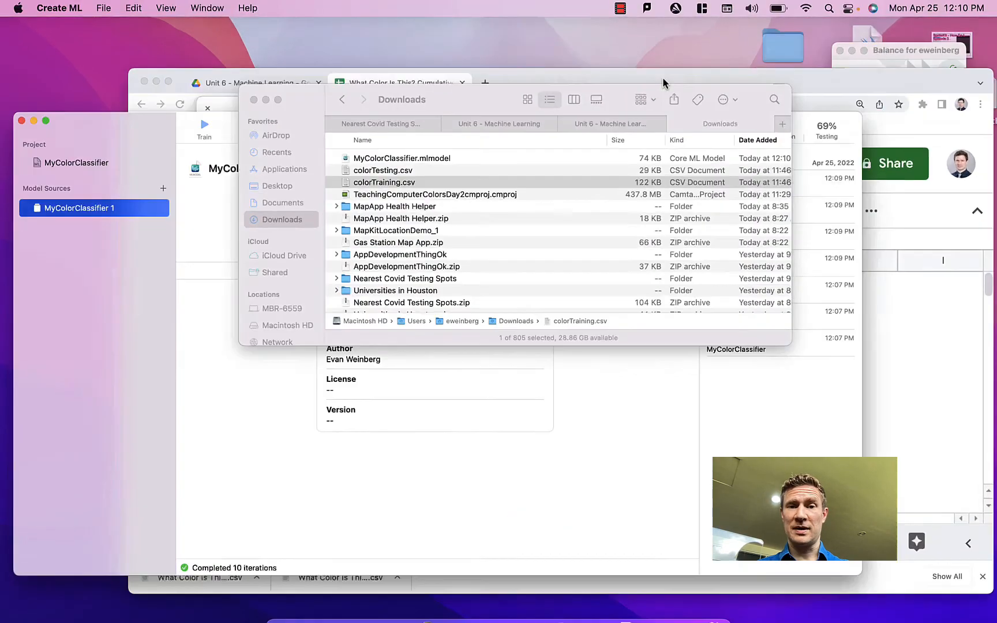